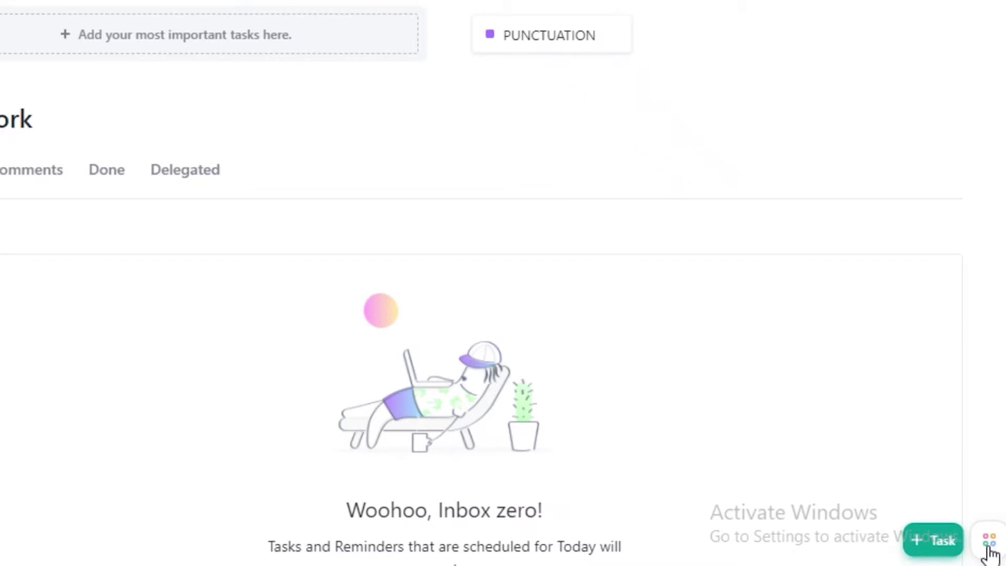
Create a Notepad note titled "Dinner with friend" and return to the notes list
click(990, 545)
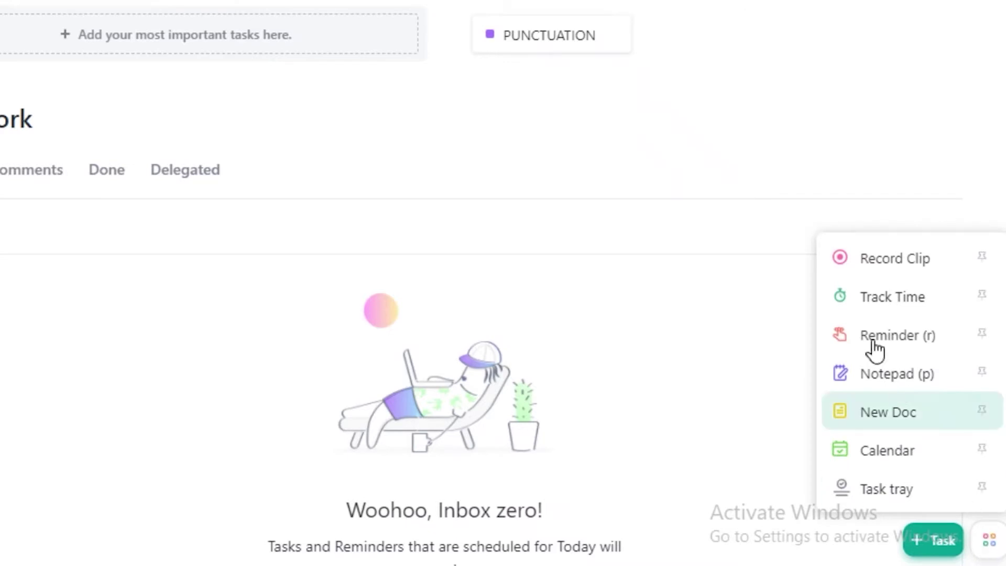
click(885, 374)
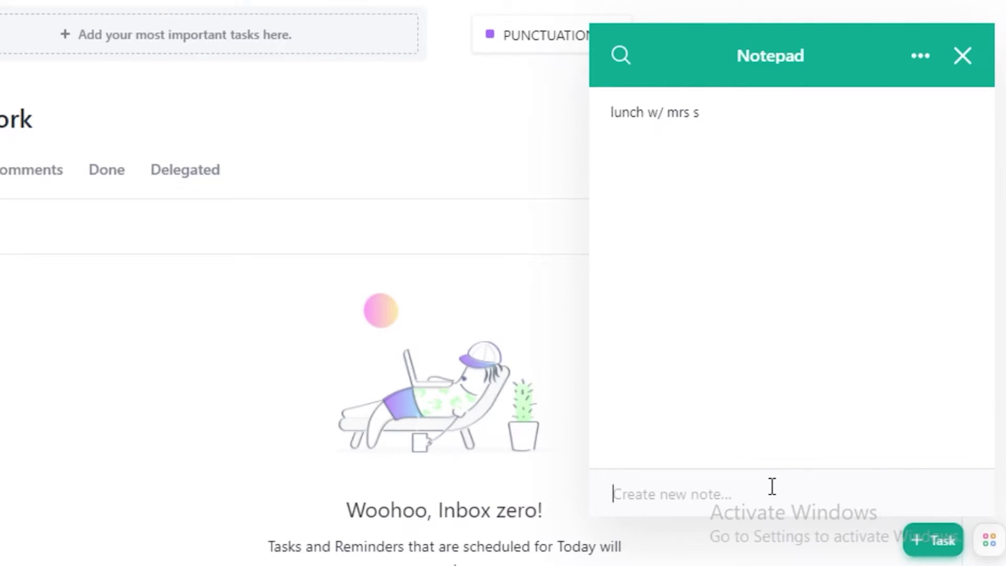
text(Dinner with f)
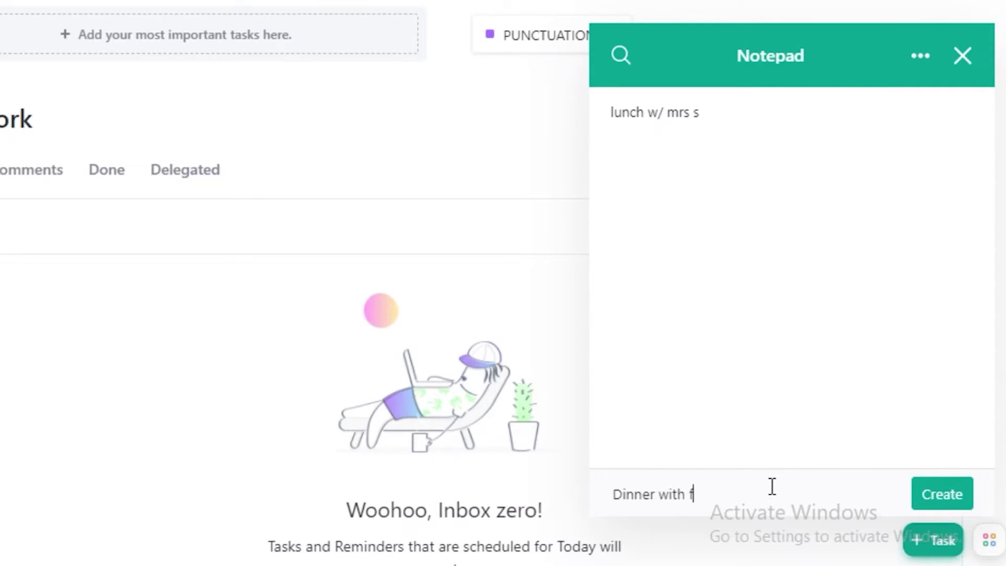
text(riend)
key(Return)
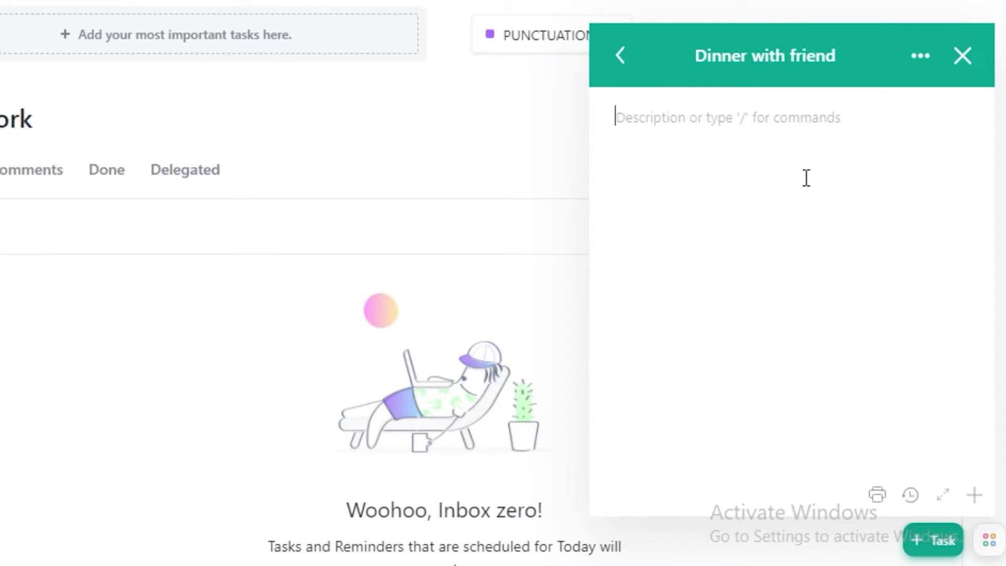
click(619, 58)
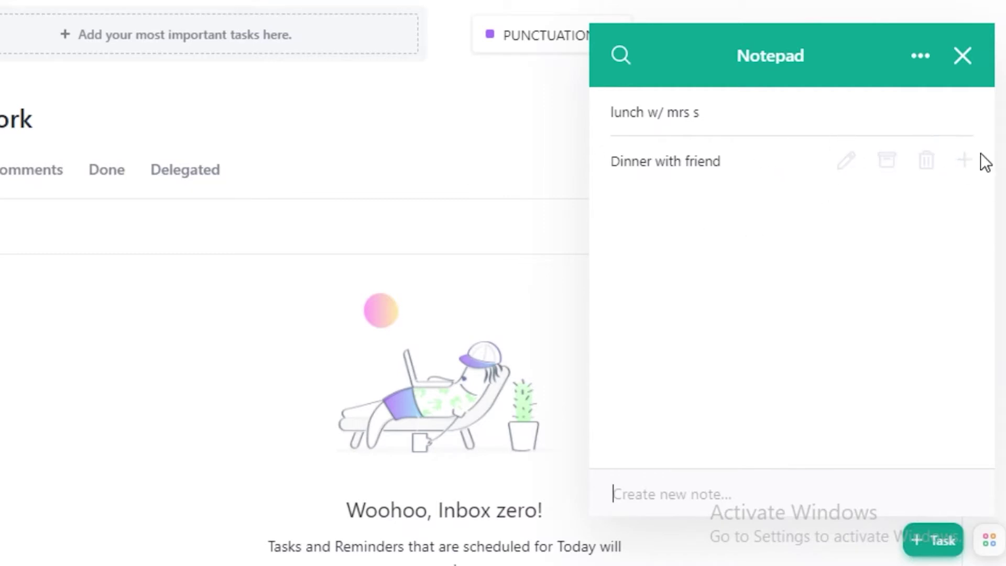
Convert the "Dinner with friend" note into a task in the DAILY SCHEDULE list, and close the Notepad
click(964, 162)
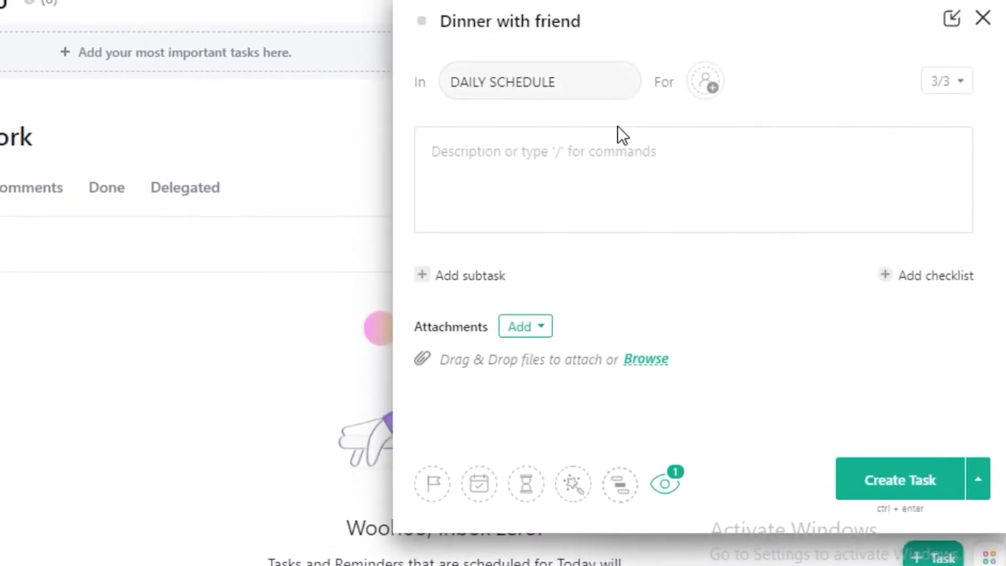
click(603, 83)
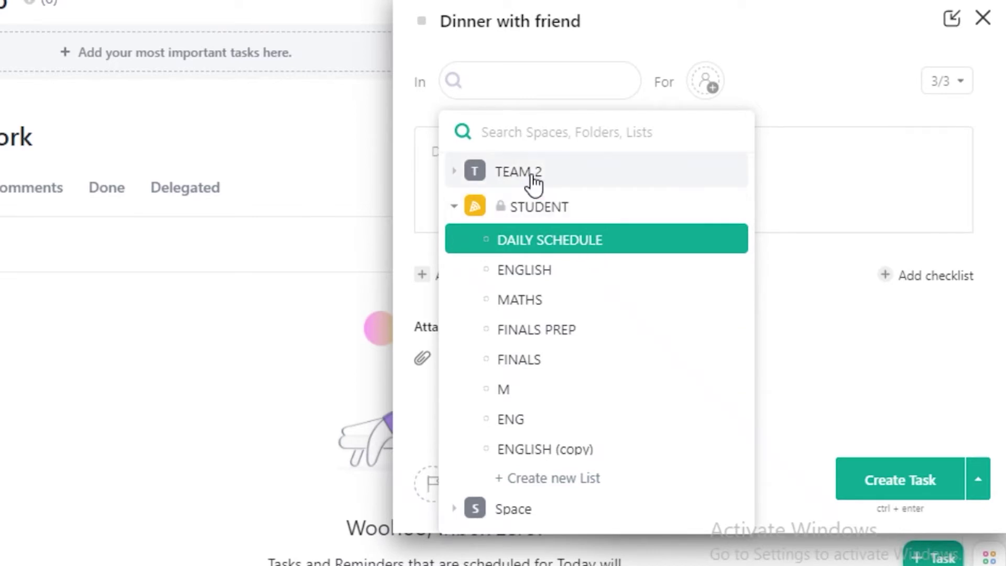
click(541, 242)
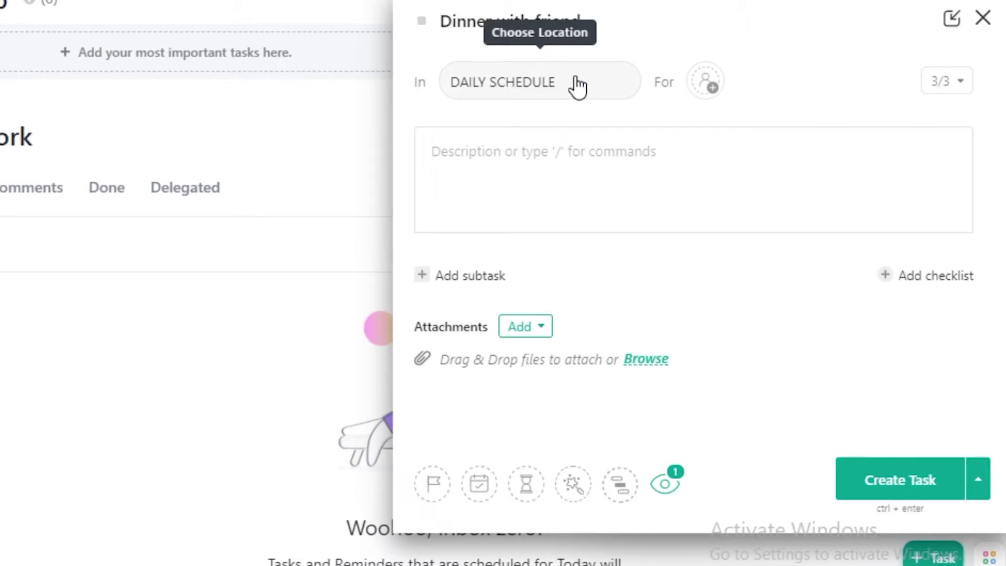
click(592, 158)
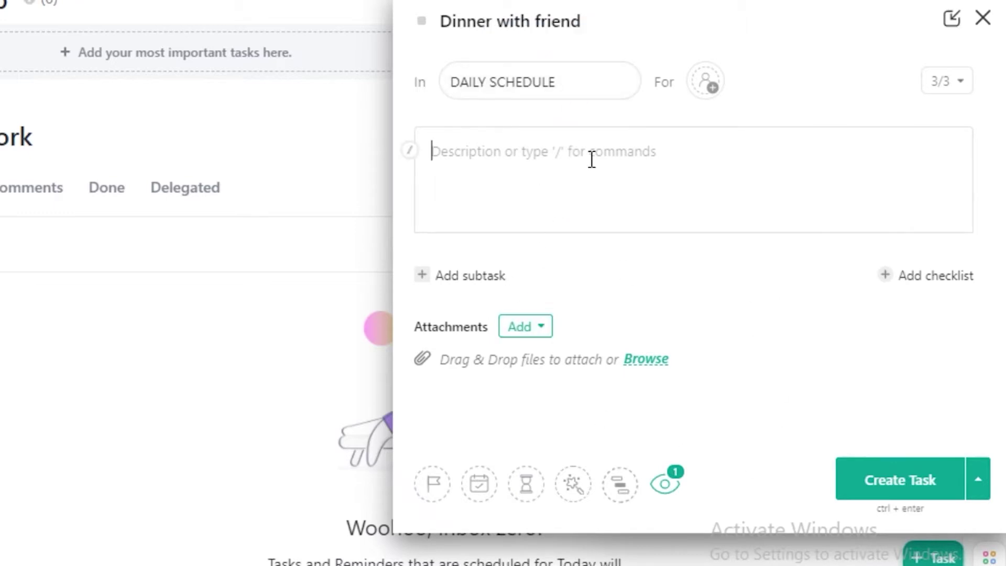
click(900, 488)
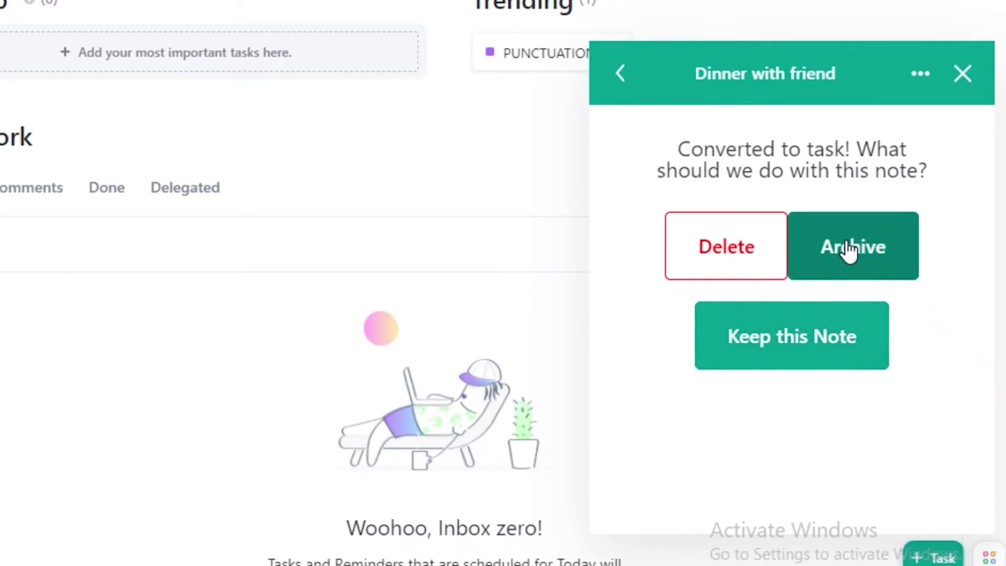
click(638, 71)
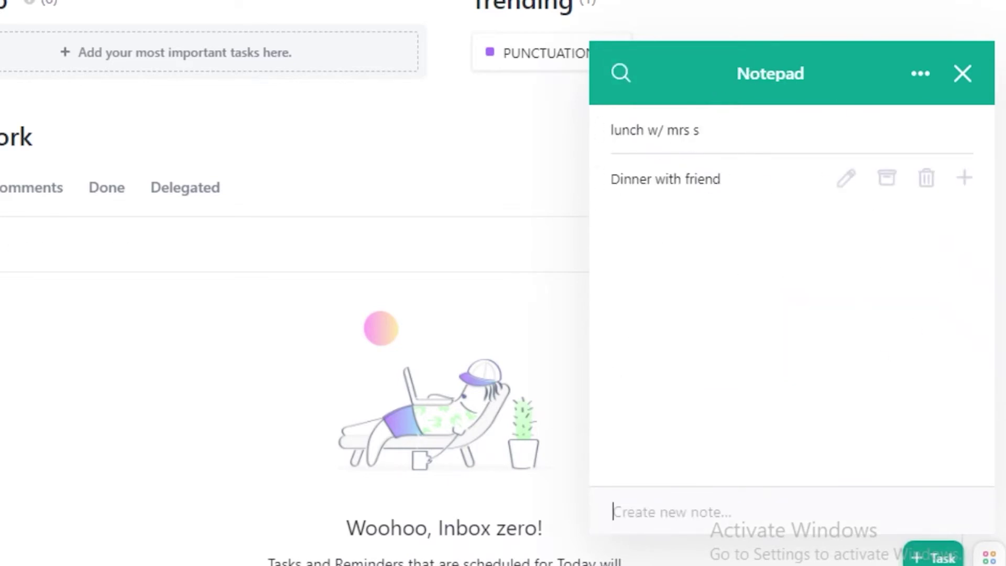
click(962, 65)
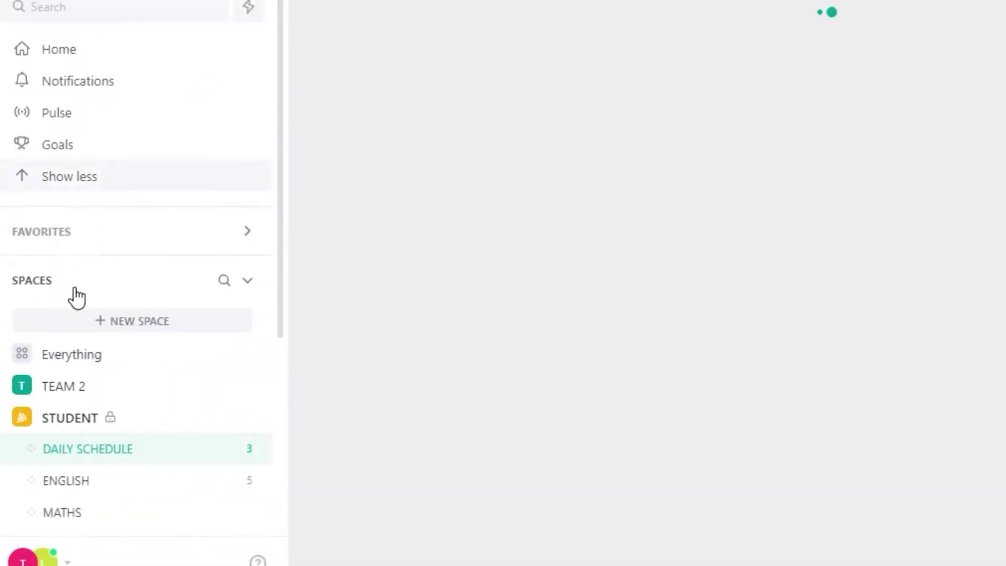
Open the ESSAYS task in the ENGLISH list of the STUDENT space and attach a new Doc to it
scroll(84, 529, down, 7)
scroll(72, 370, up, 2)
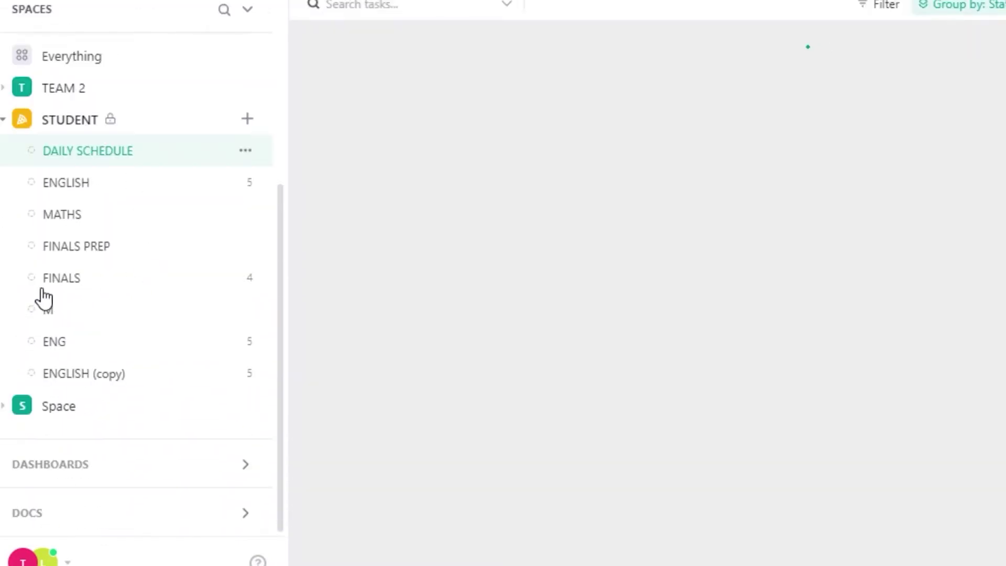
scroll(73, 291, up, 2)
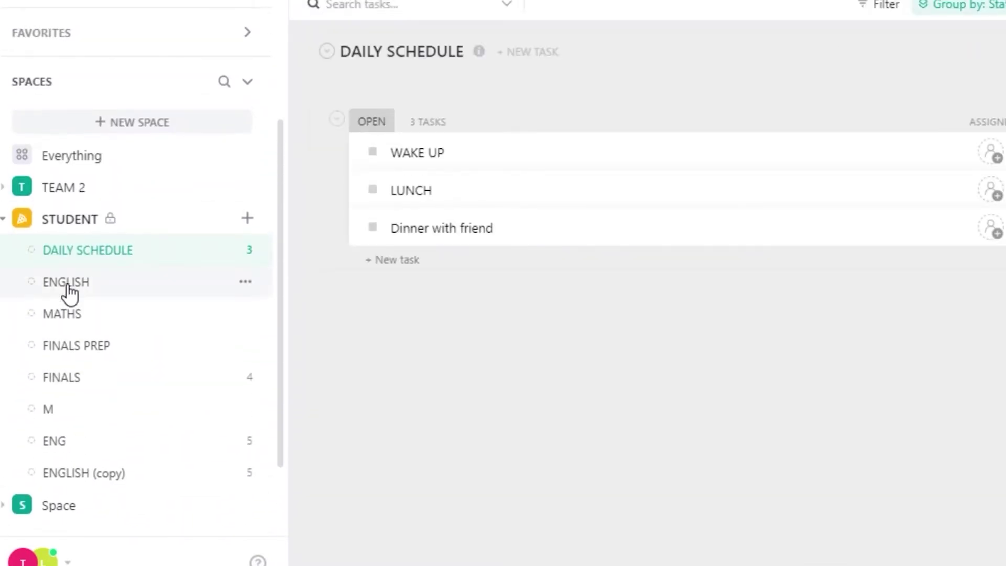
click(69, 286)
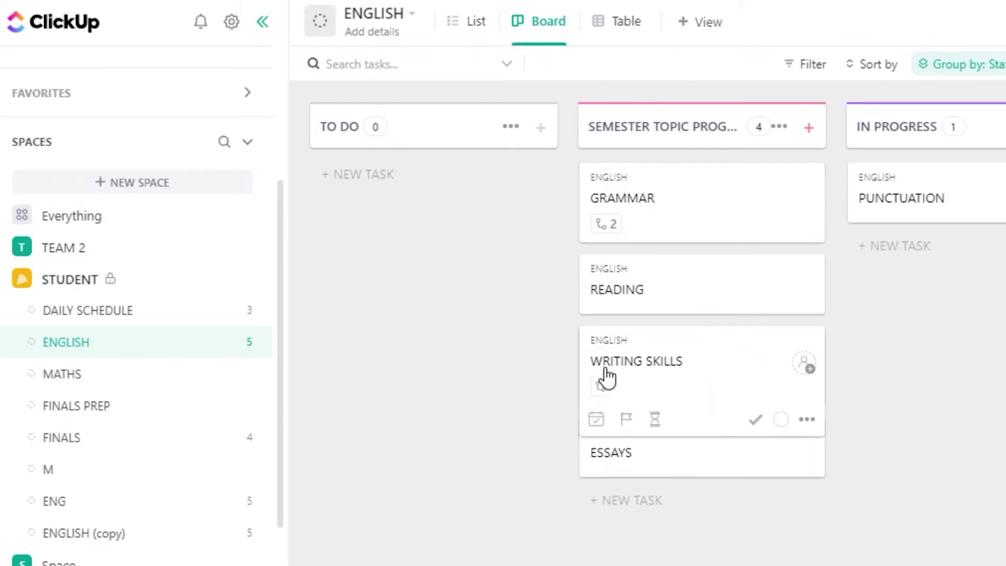
click(624, 440)
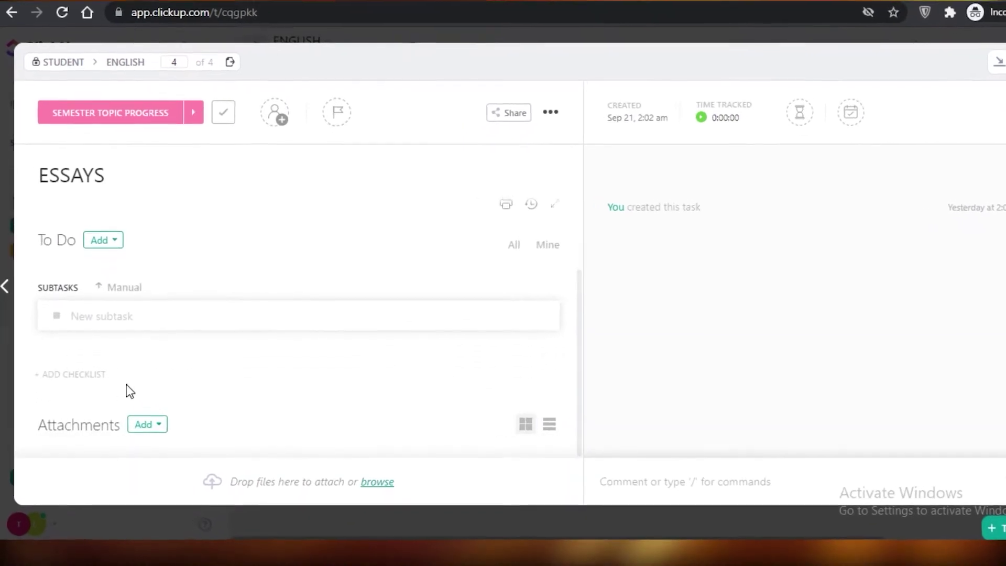
click(148, 425)
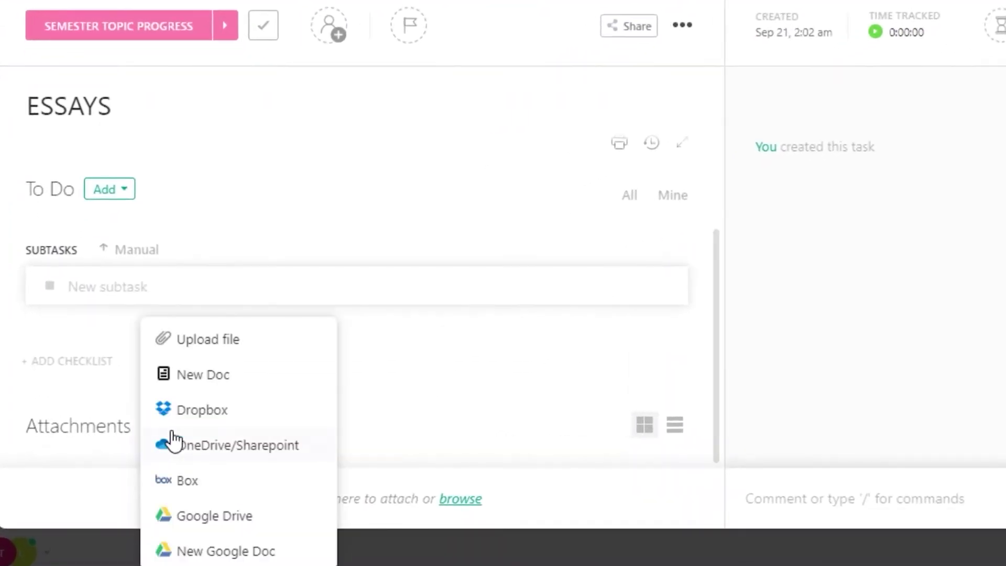
click(216, 375)
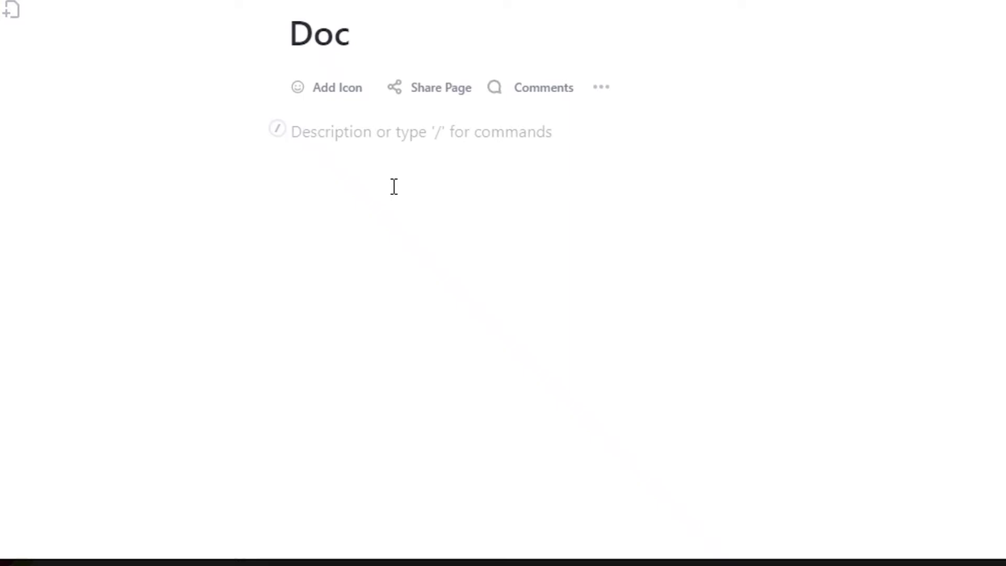
Write "lesson 5 comp" and "lectures 123 remaining" on separate lines in the attached Doc, then close it and the ESSAYS task
text(lesson 5 comp )
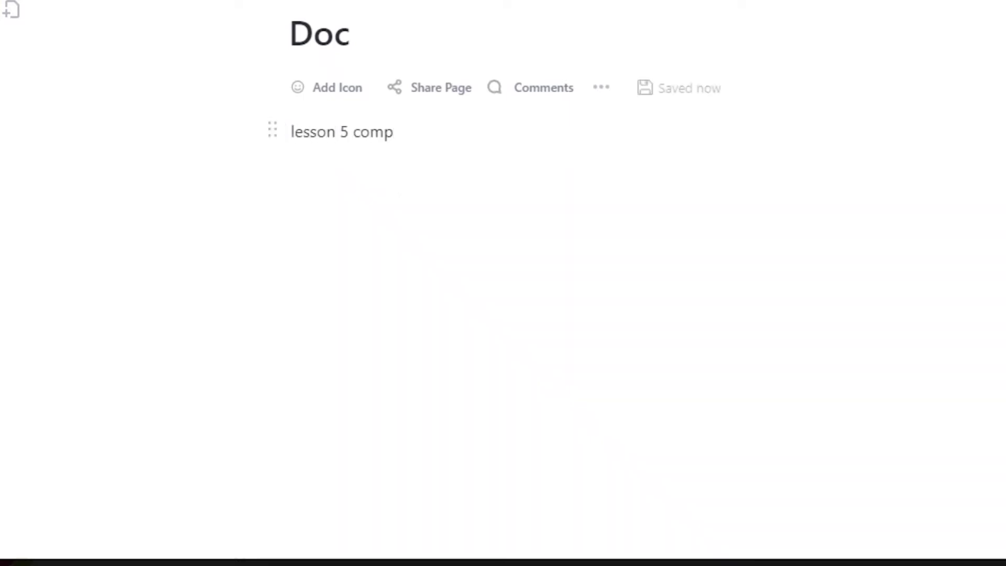
text(le)
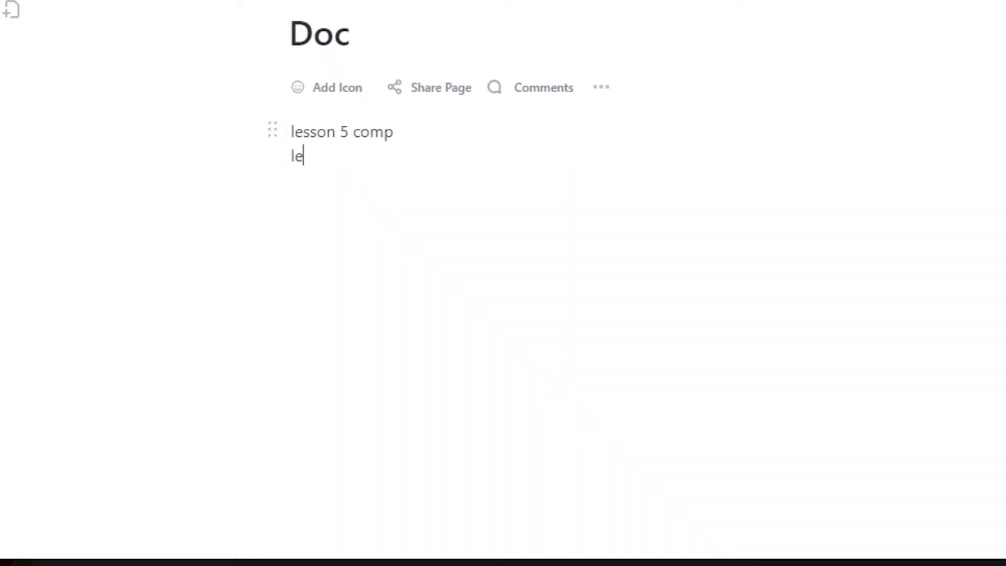
text(ctures 123 remaining)
key(Escape)
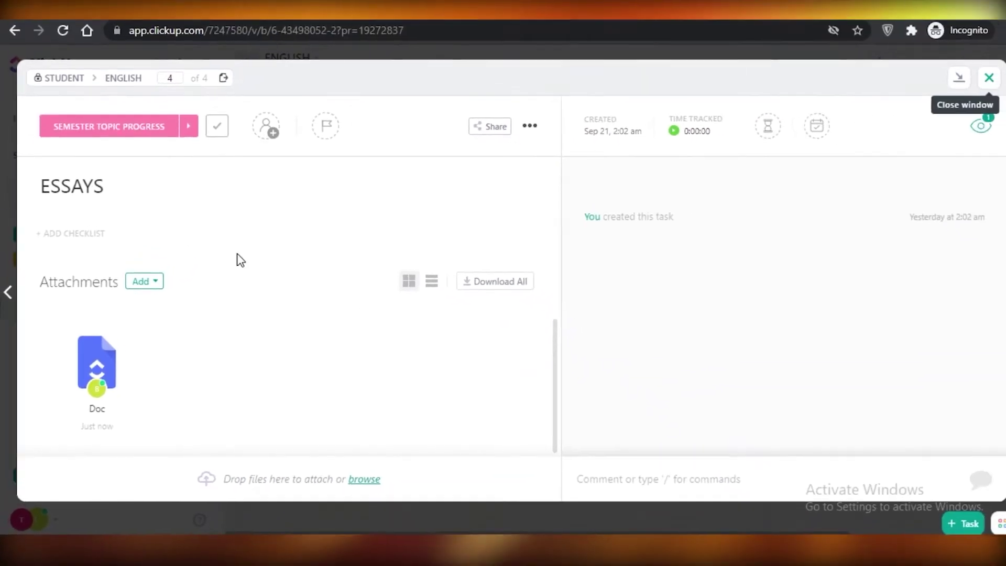
key(Escape)
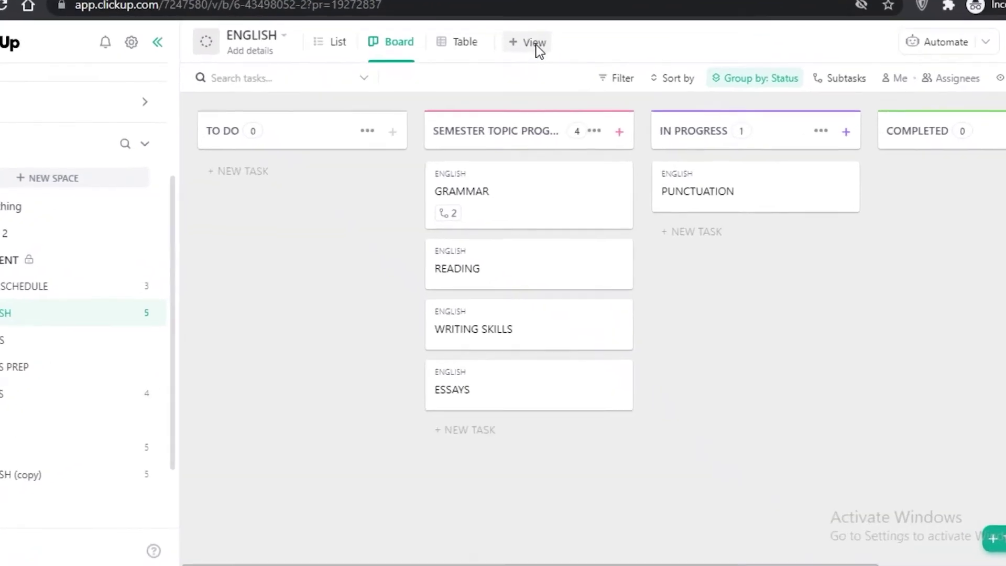
Add a Doc view to the ENGLISH list
click(536, 45)
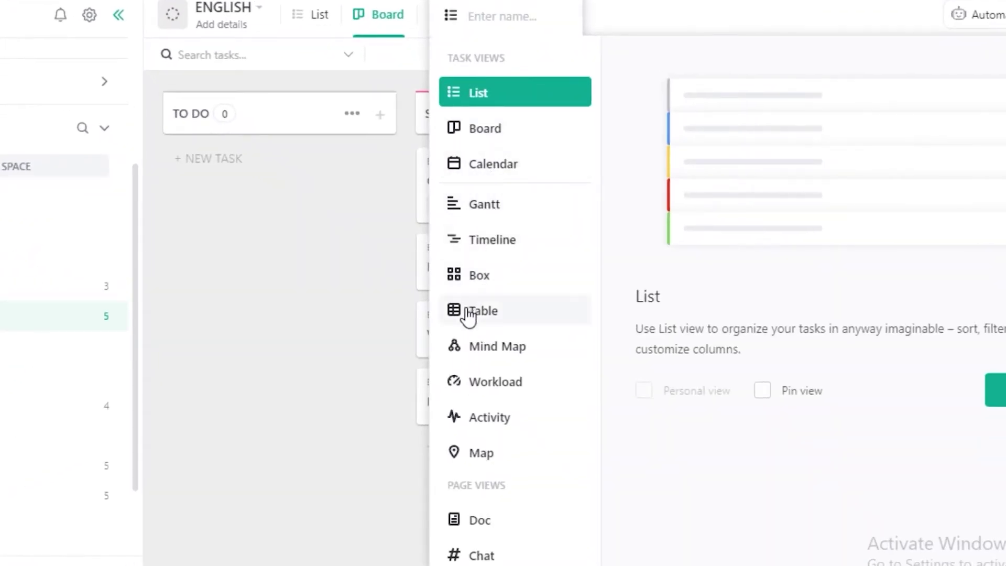
scroll(469, 344, down, 2)
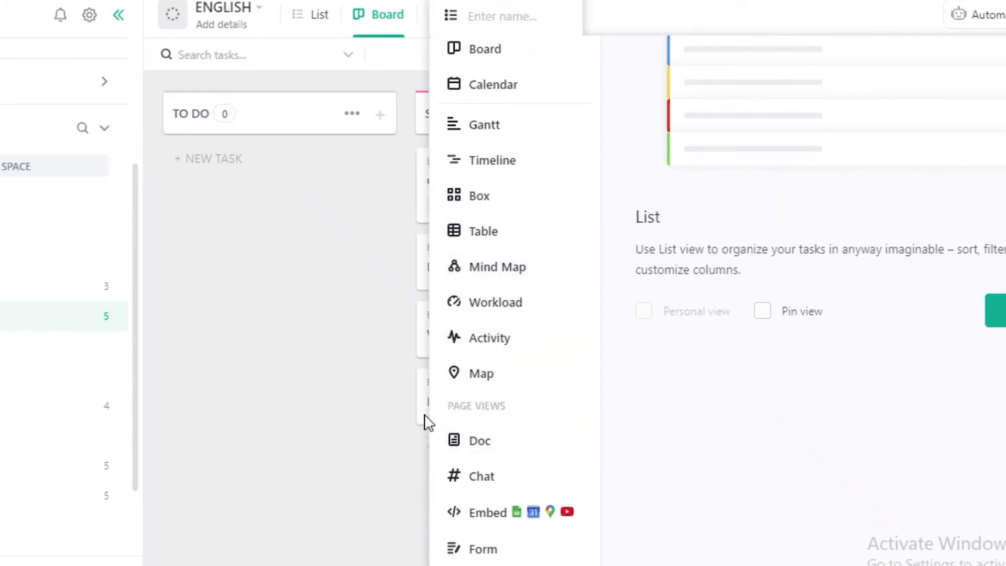
click(496, 450)
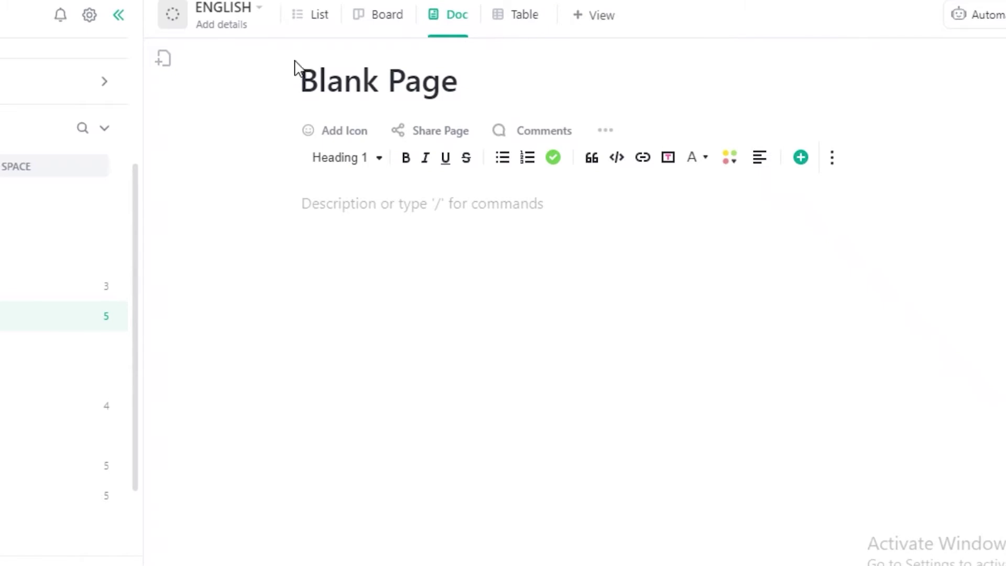
Add two subpages under the Doc's Blank Page, titled "notes lesson 1" and "lesson 2 notes"
click(163, 57)
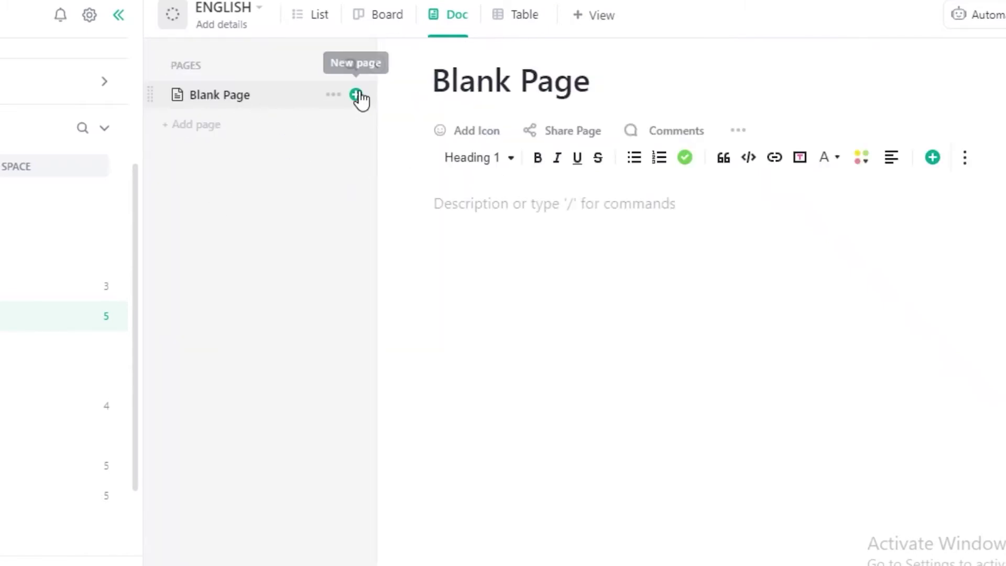
click(356, 96)
click(488, 246)
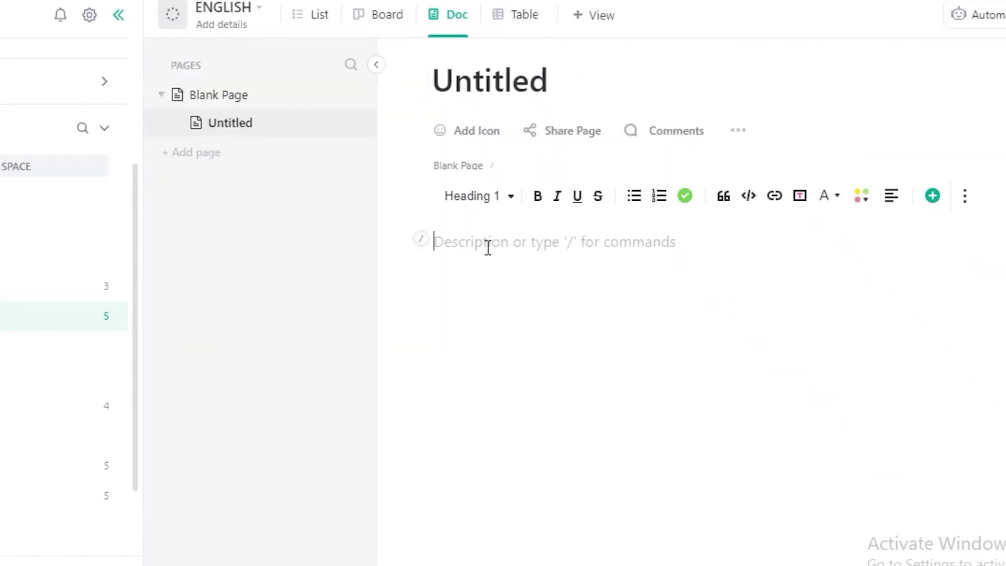
click(480, 81)
text(notes lesson 1)
key(Return)
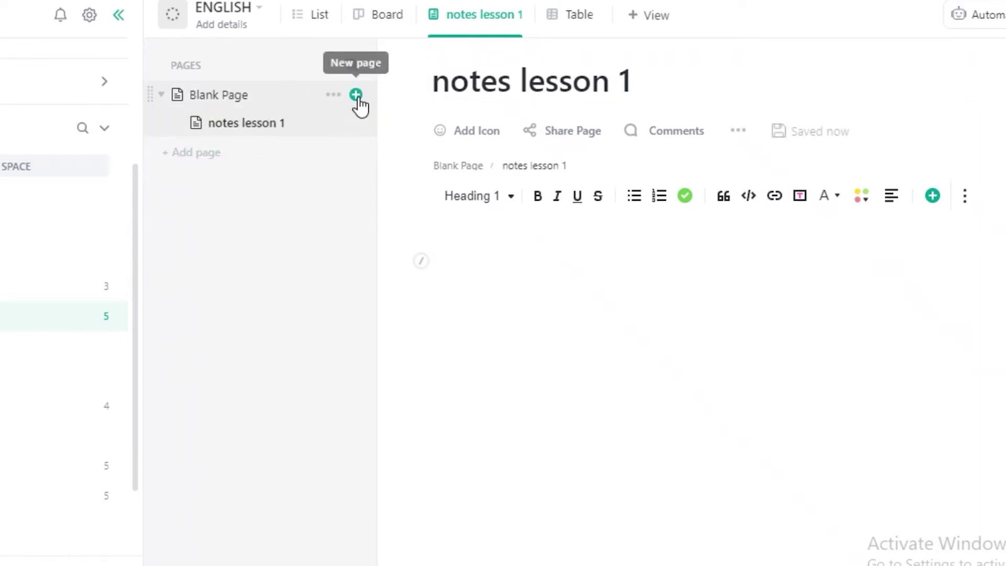
click(198, 153)
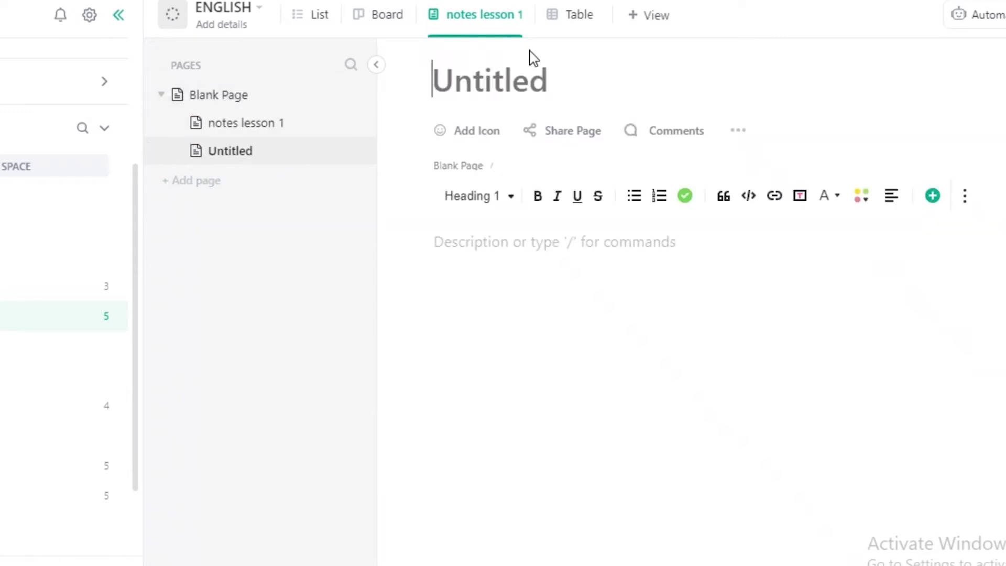
text(lesson 2 nt)
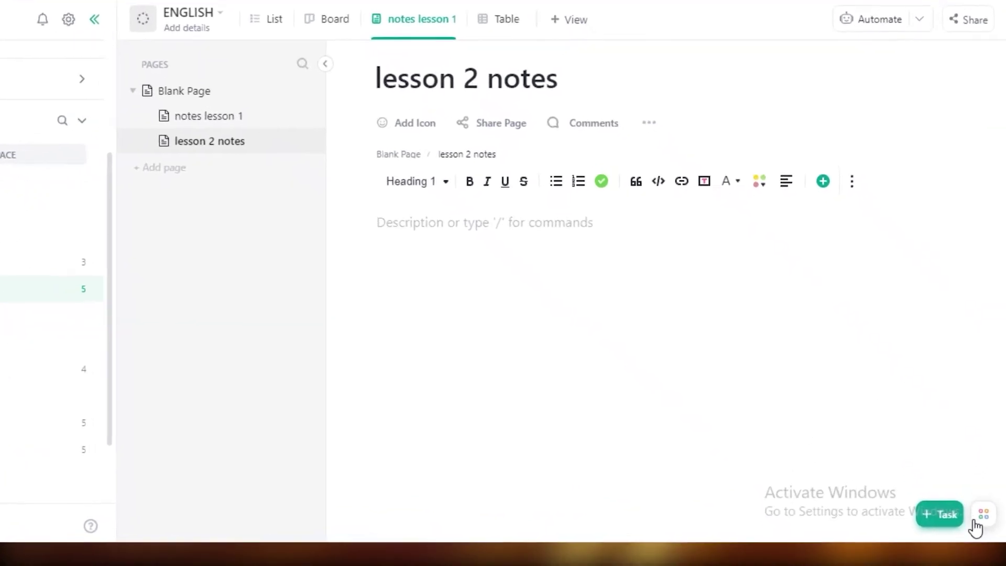
Create a Notepad note titled "notes 3"
mouse_move(989, 529)
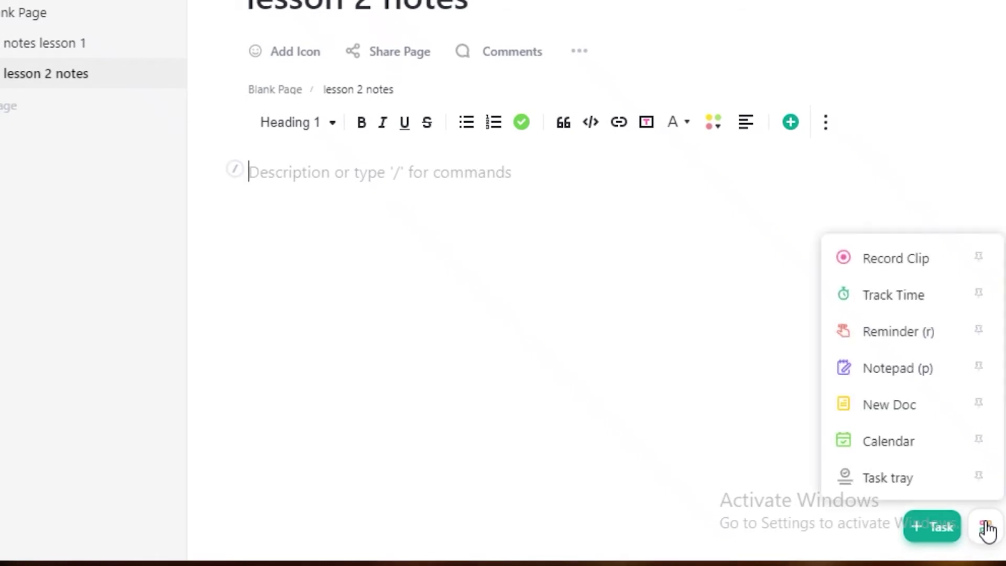
key(t)
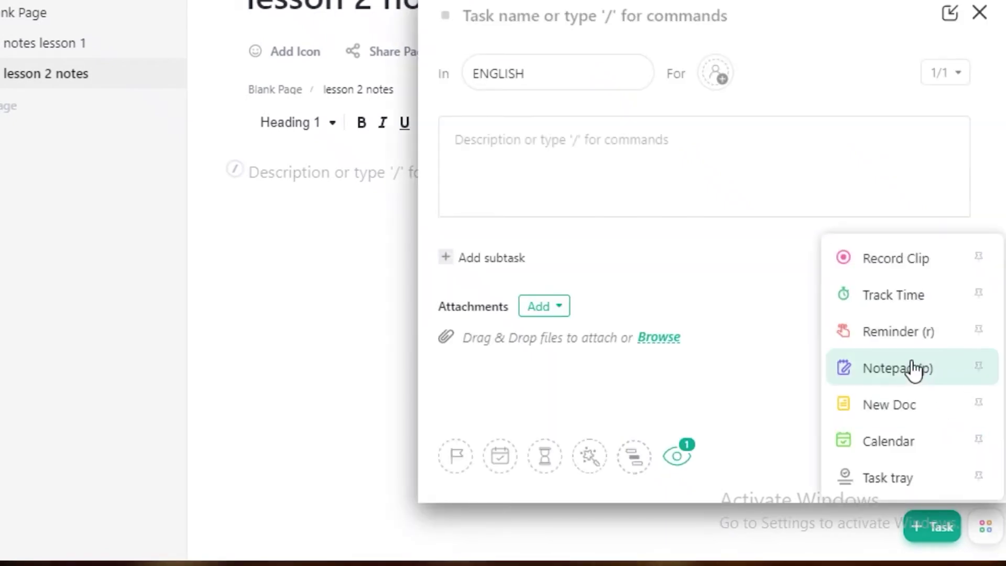
click(898, 367)
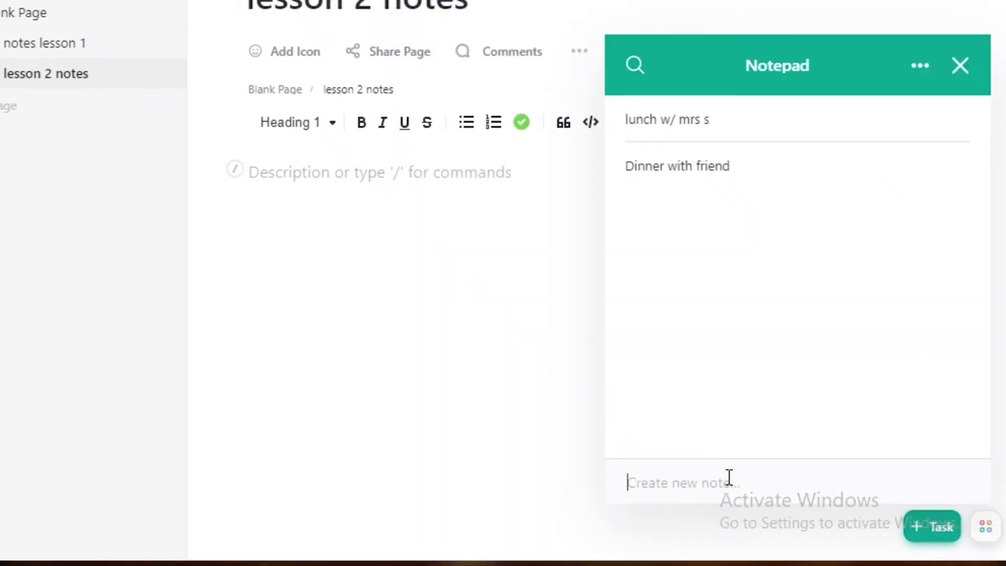
click(731, 477)
text(n)
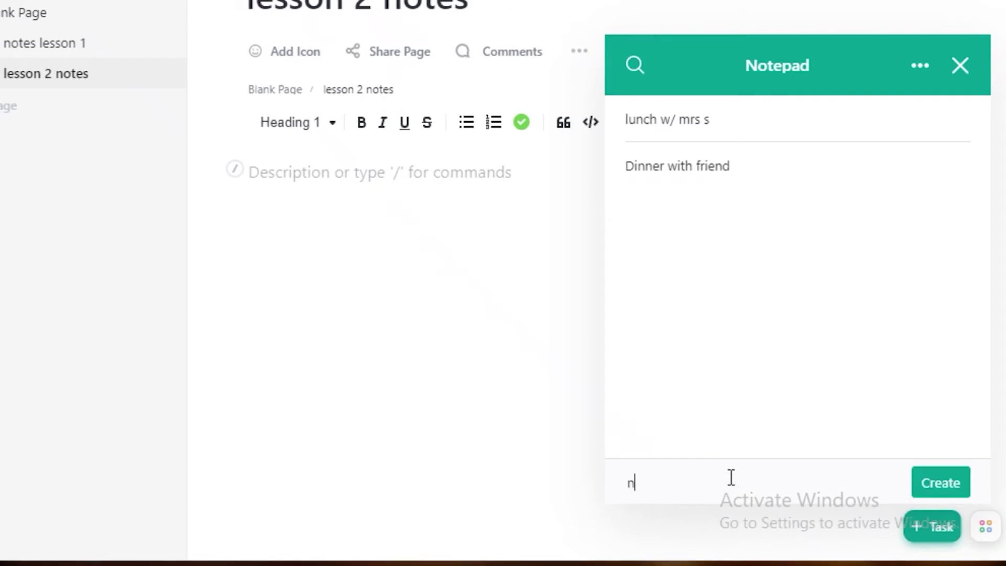
text(otes 3)
key(Return)
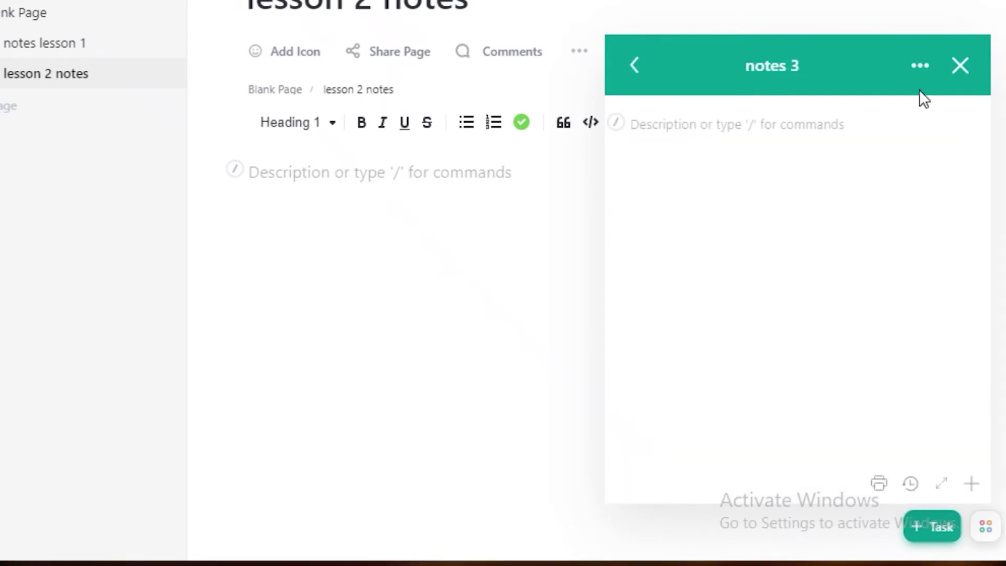
Go back to the Notepad's note list, then create a new standalone Doc from the quick-create options
click(636, 67)
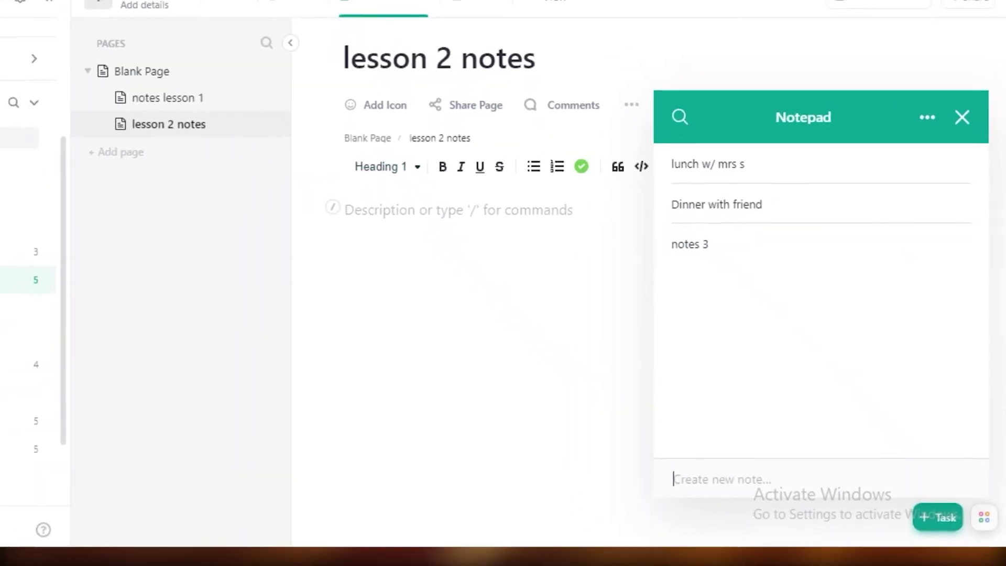
click(985, 517)
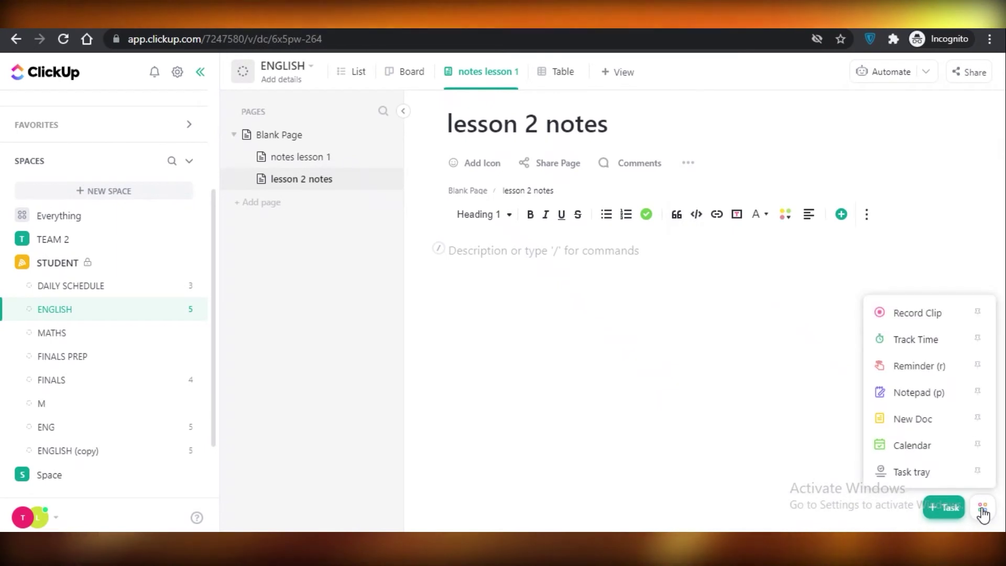
click(915, 418)
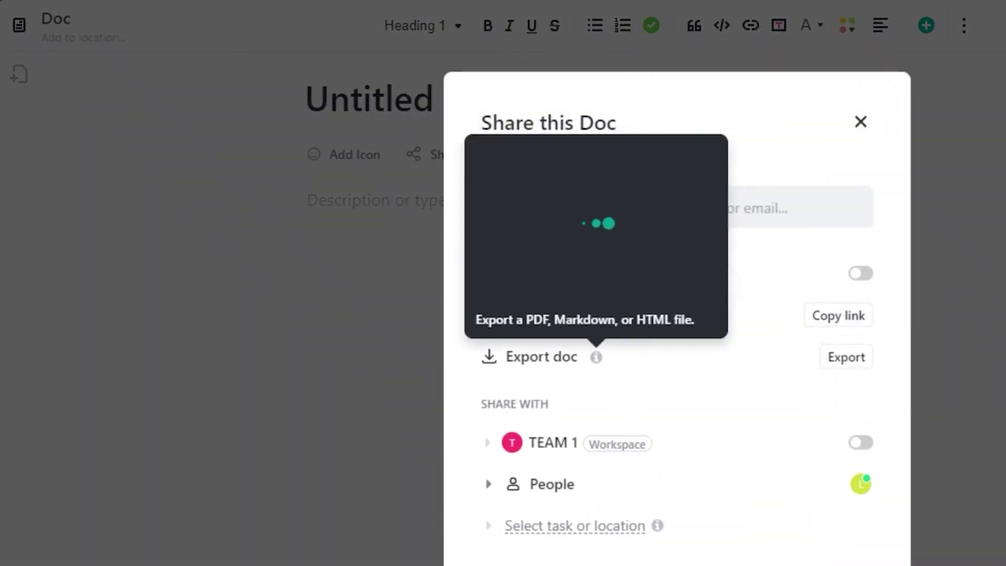
Review the untitled Doc's sharing options, including public access, link, export, workspace sharing and the invited people
key(Escape)
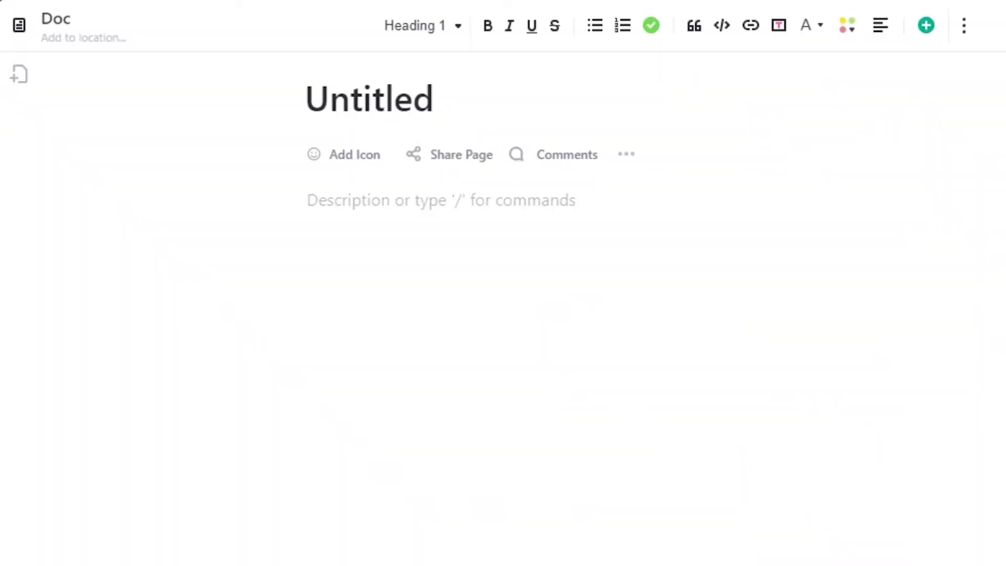
click(450, 154)
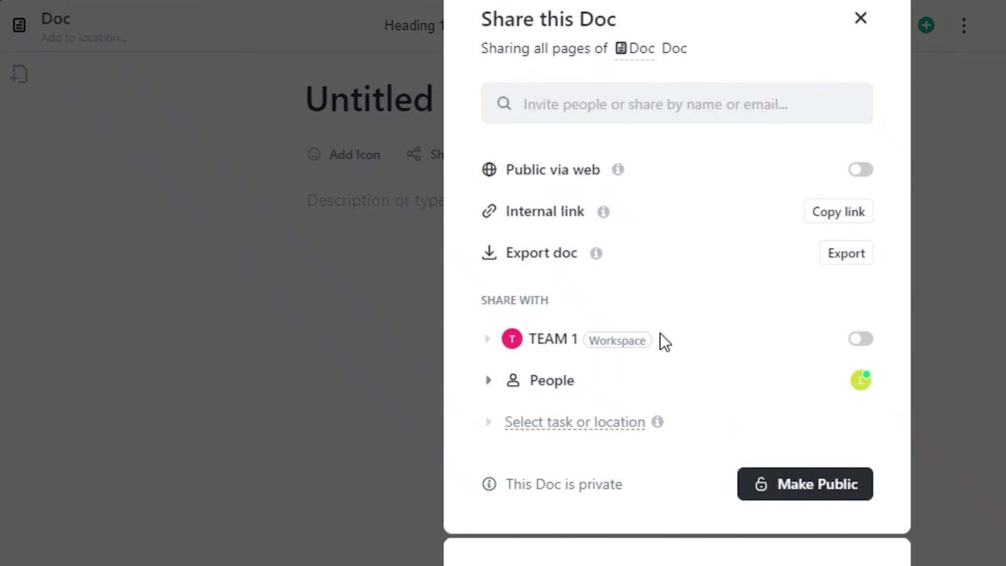
click(490, 381)
scroll(445, 467, up, 2)
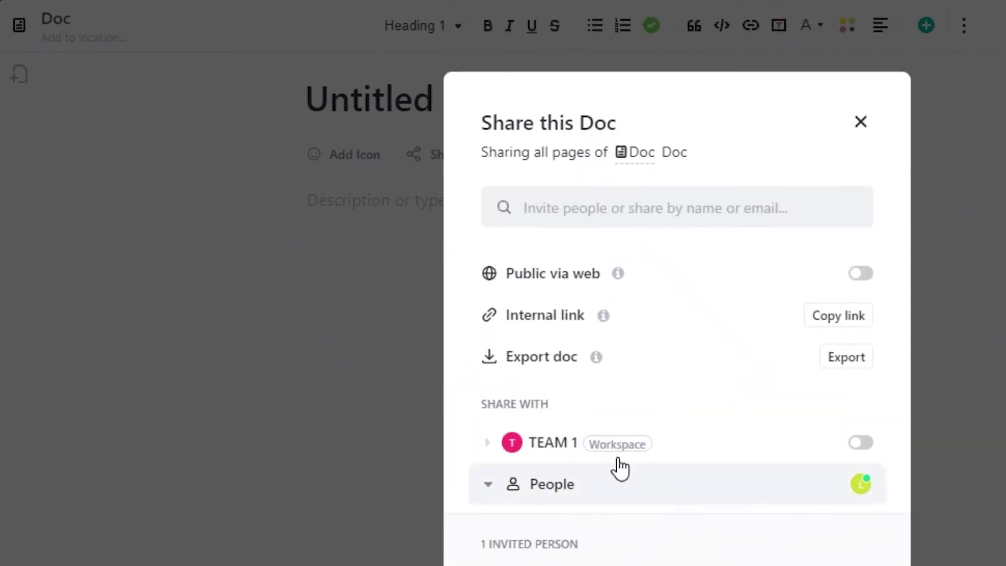
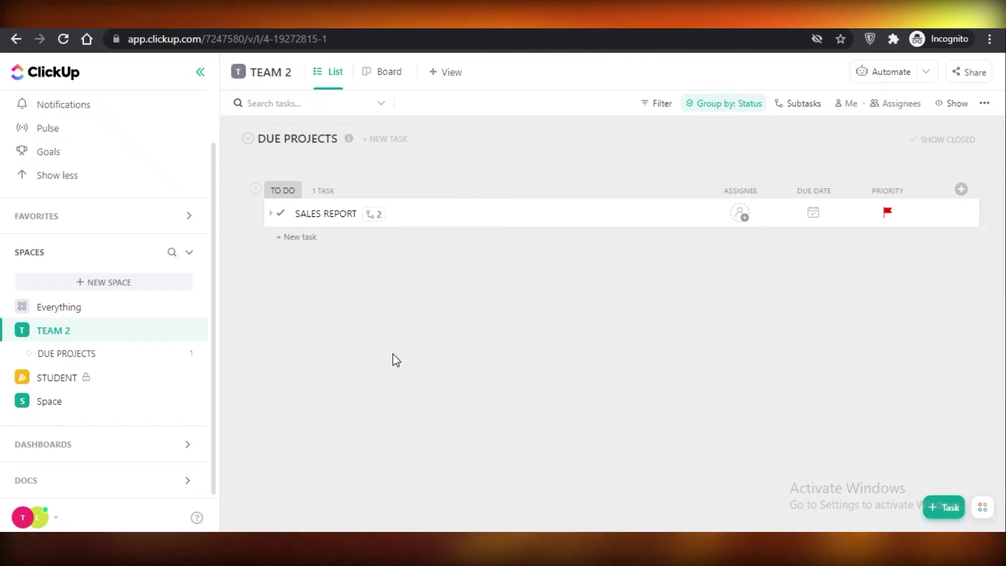
Open the STUDENT space in List view and bring the ENGLISH list's tasks into view
click(48, 388)
click(266, 72)
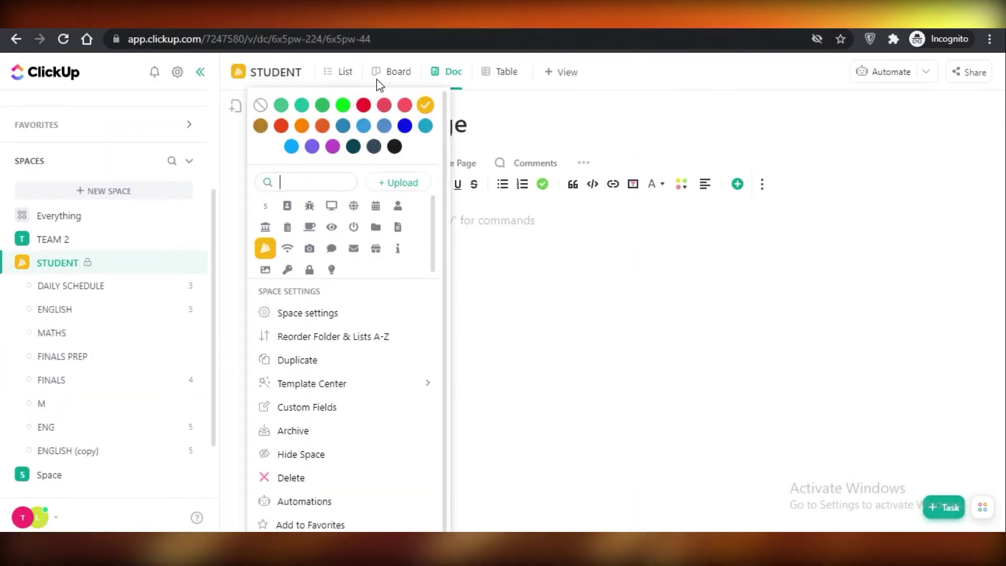
click(692, 211)
click(346, 74)
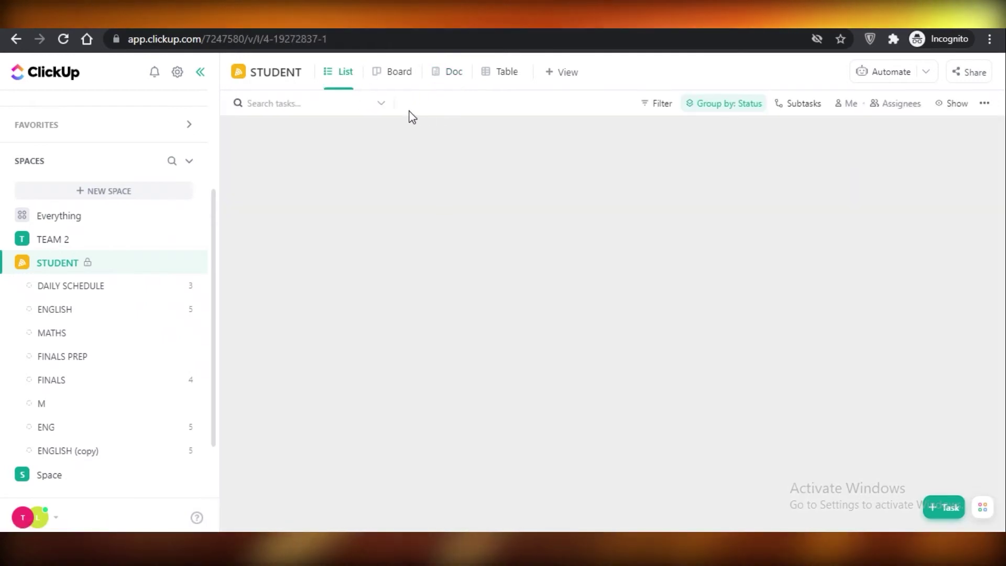
scroll(320, 413, down, 3)
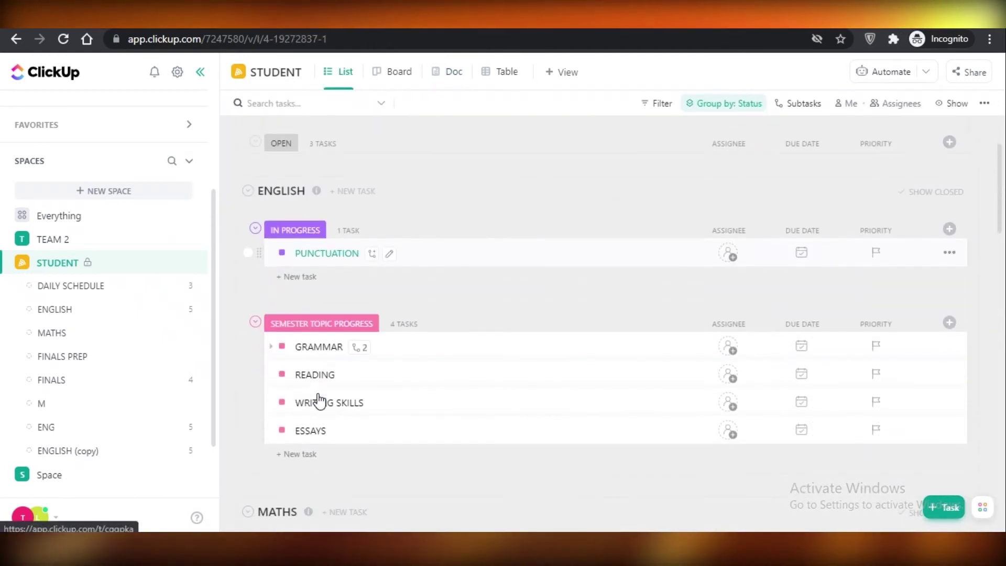
Attach a new Doc containing "reading assin 1 comp" to the READING task, then close the Doc and the task
click(317, 374)
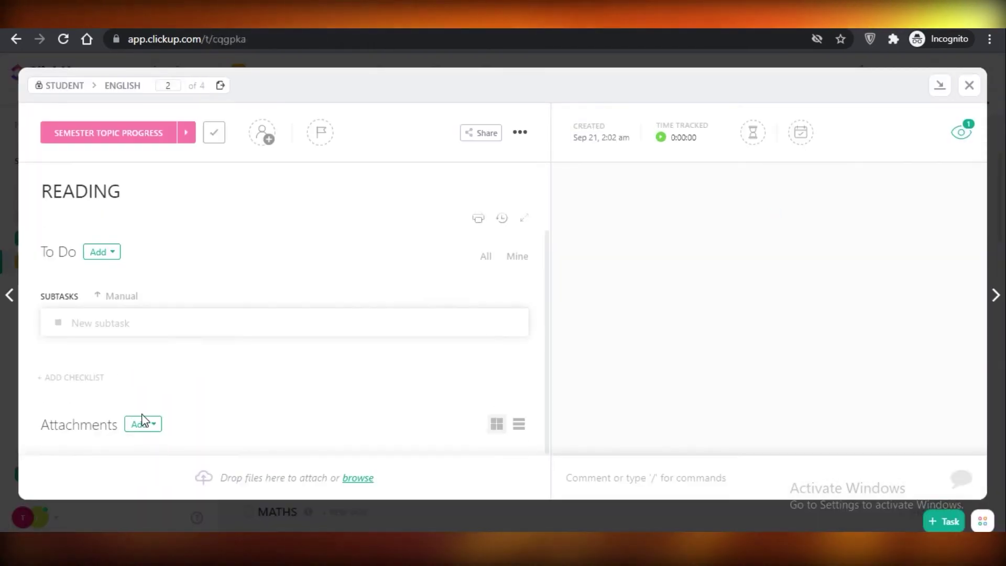
click(141, 421)
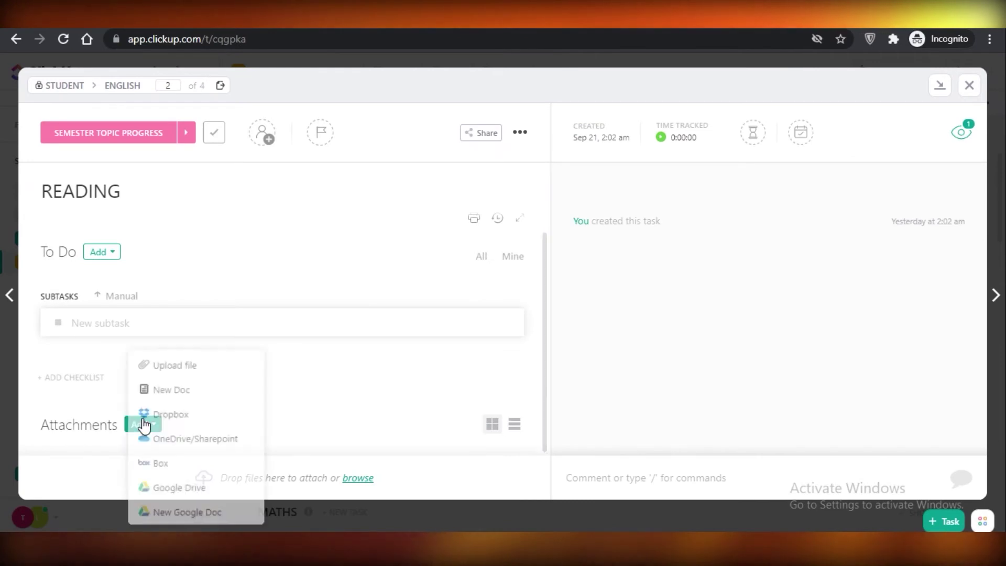
click(175, 388)
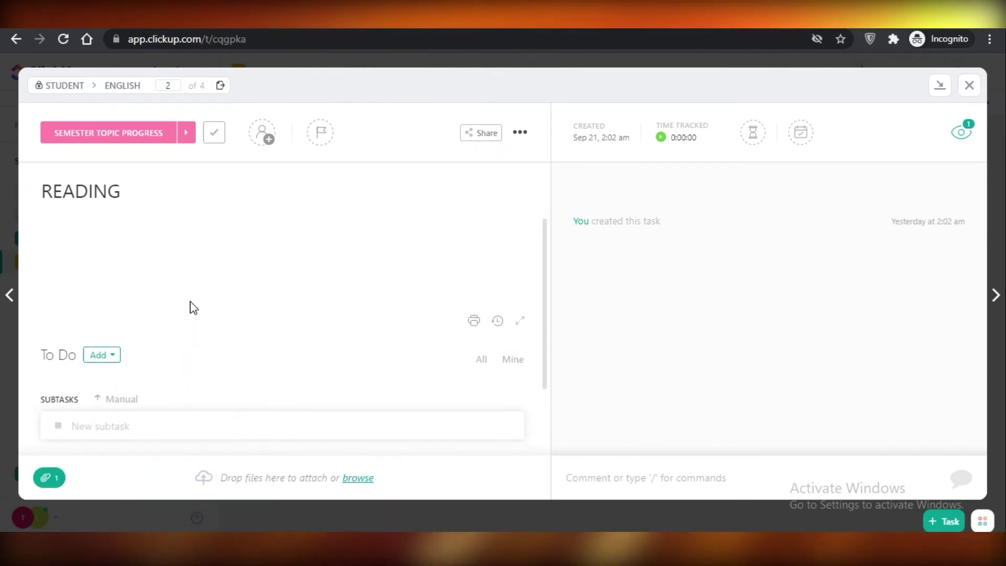
text(reading assin 1 comp)
key(Escape)
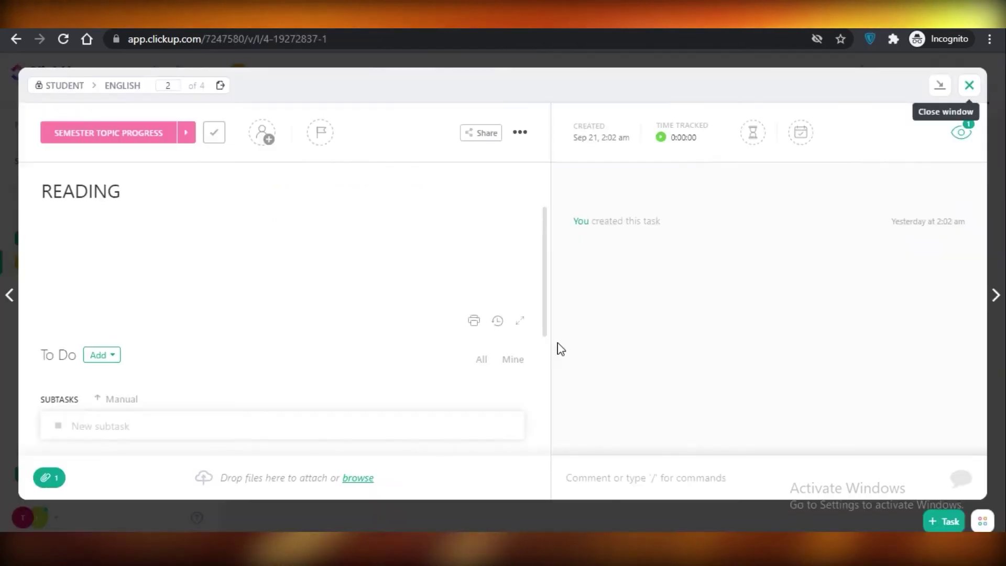
key(Escape)
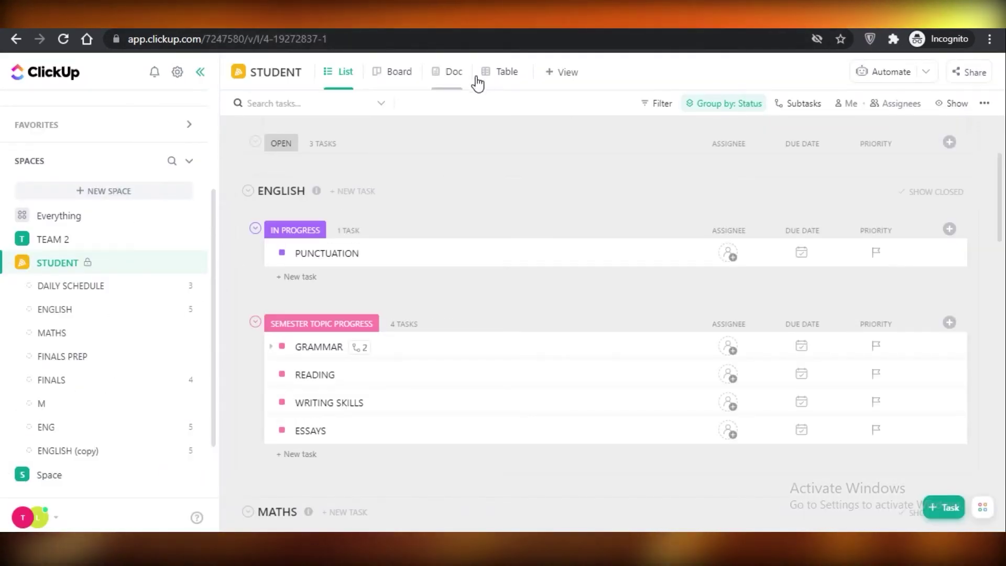
Open the STUDENT space's Doc view and look at its page list and page search, then collapse the page list
click(459, 75)
click(461, 72)
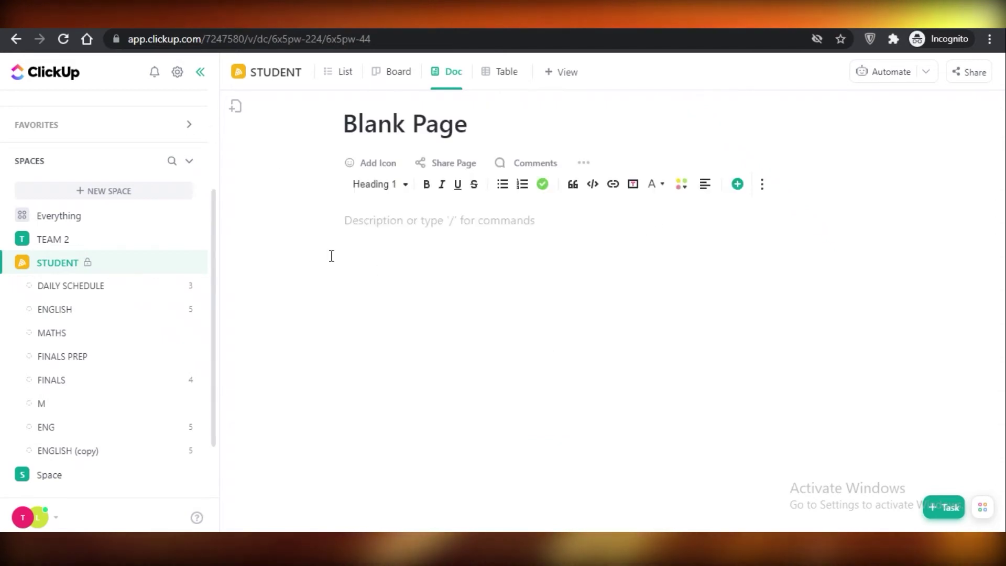
click(236, 106)
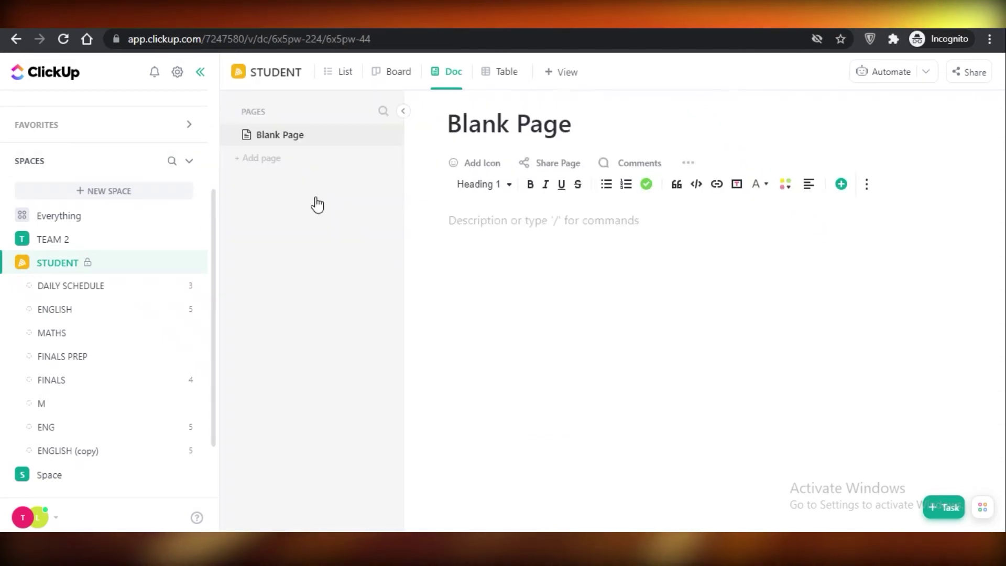
click(383, 111)
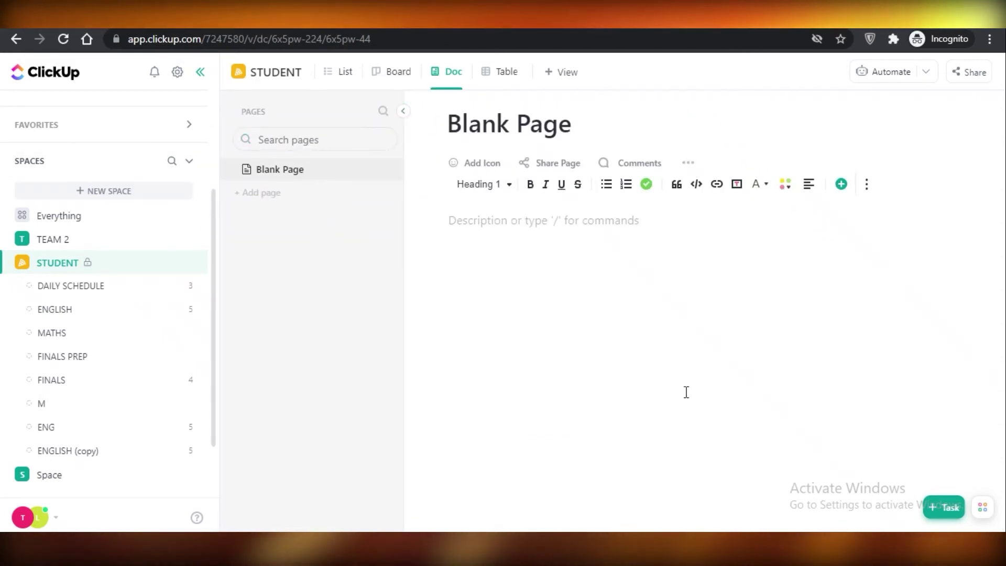
click(403, 117)
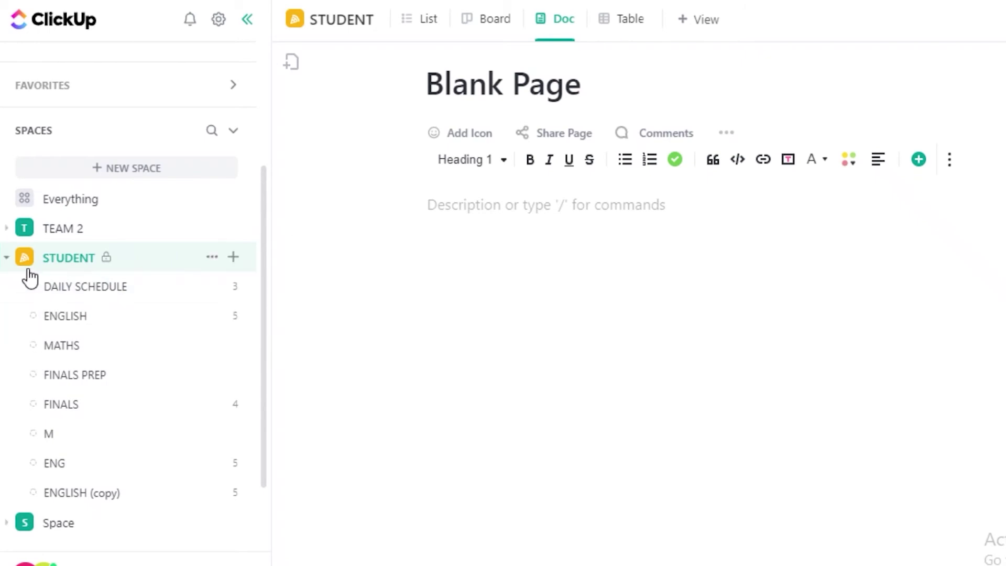
Look through the DAILY SCHEDULE, ENGLISH and FINALS PREP lists, then return to the STUDENT space
click(91, 294)
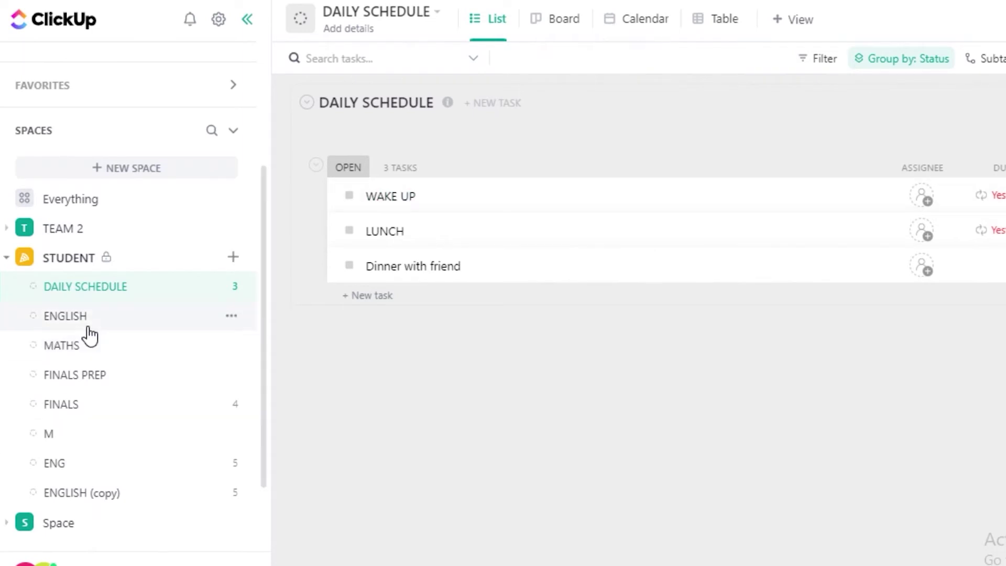
click(155, 317)
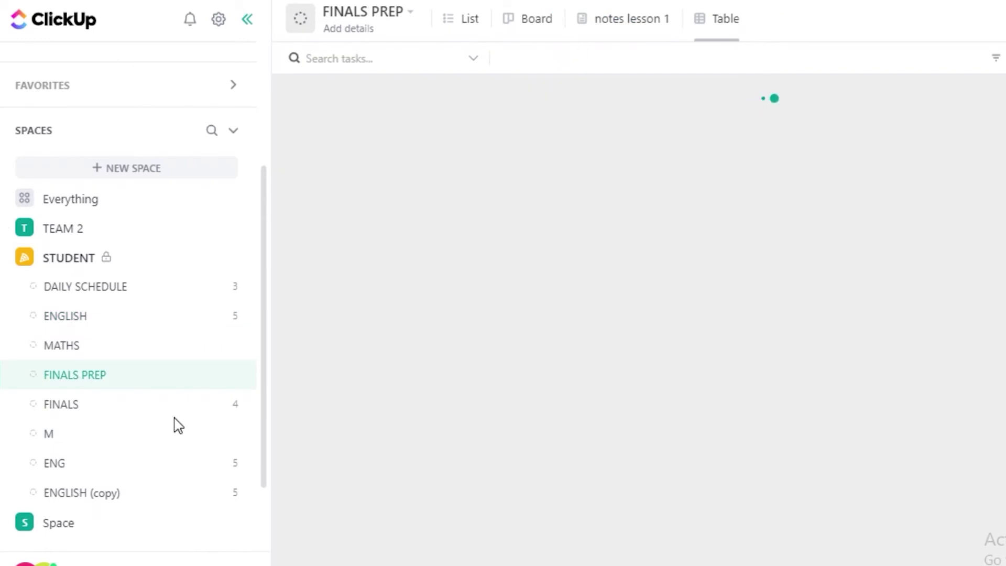
click(74, 377)
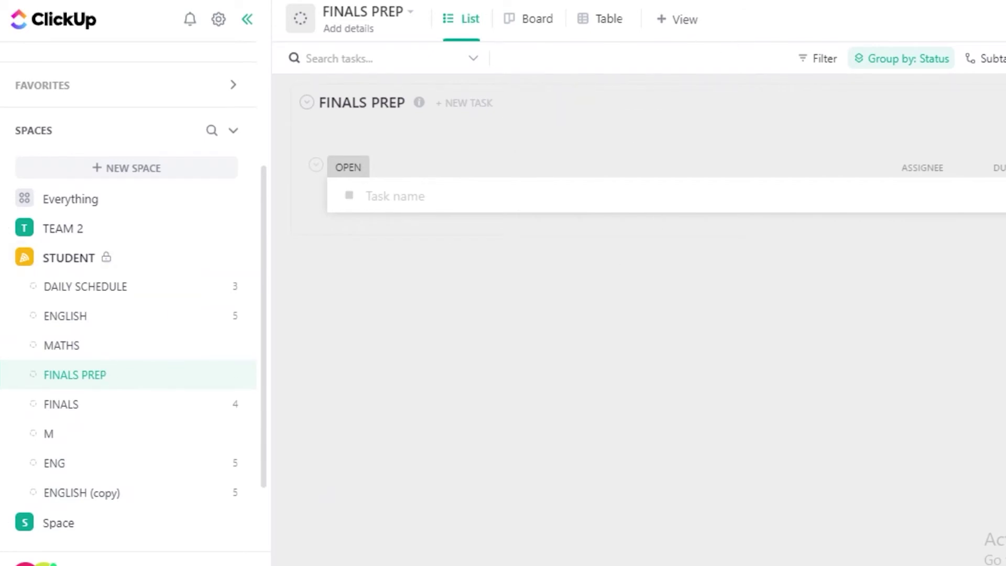
click(21, 258)
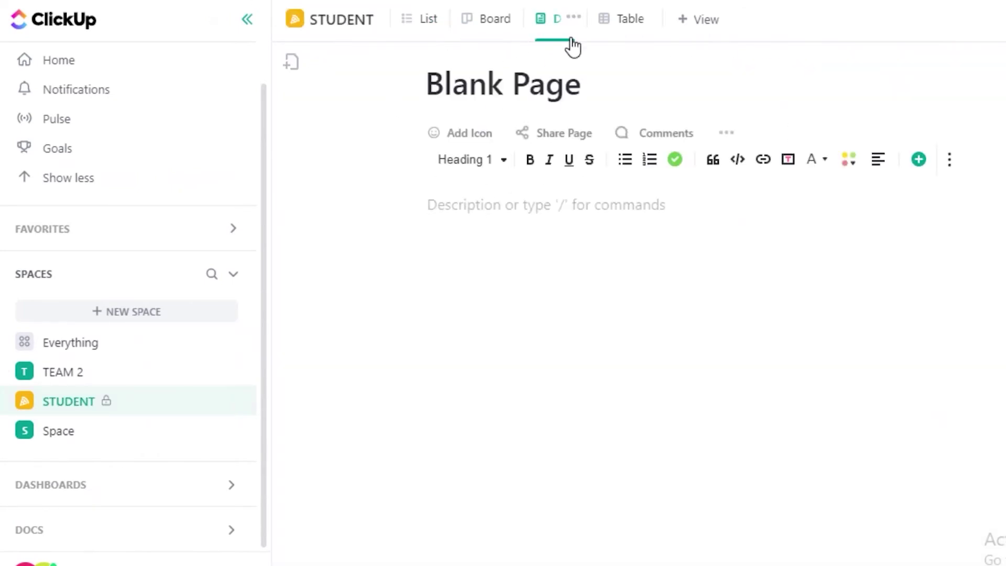
click(122, 399)
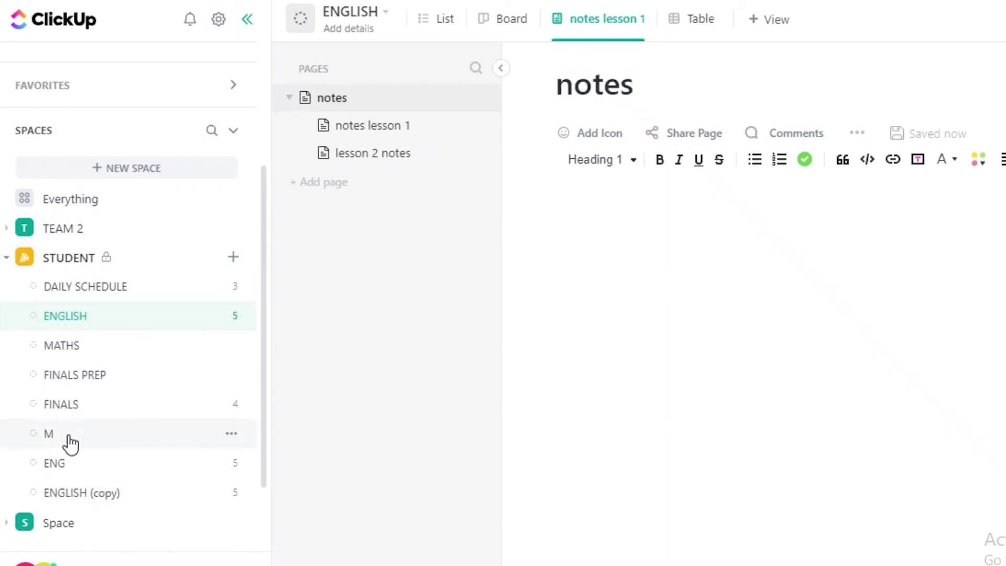
Start moving ENGLISH's "notes lesson 1" Doc view to another list, creating a new list "revision notes" in the STUDENT space as its destination
scroll(79, 377, down, 2)
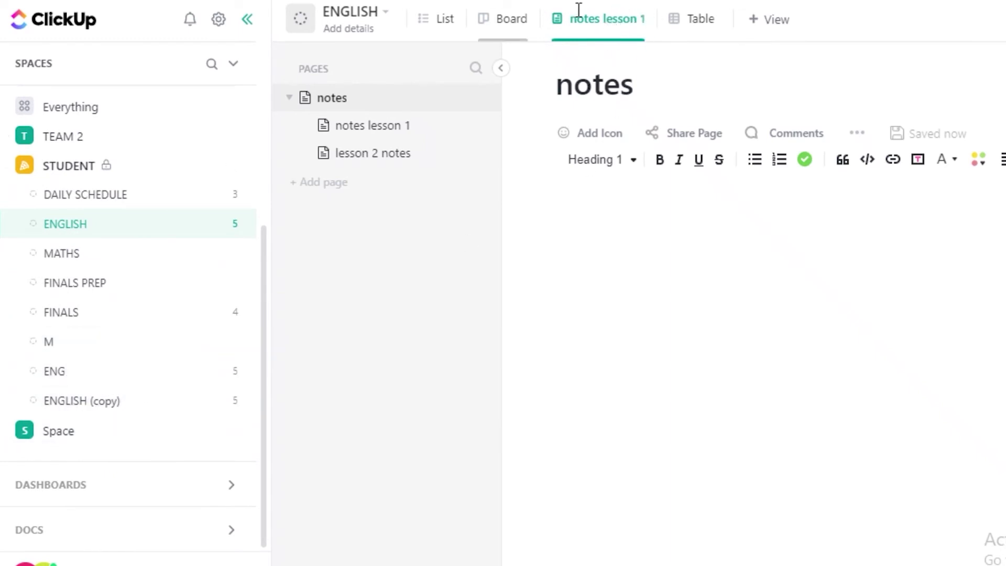
click(642, 21)
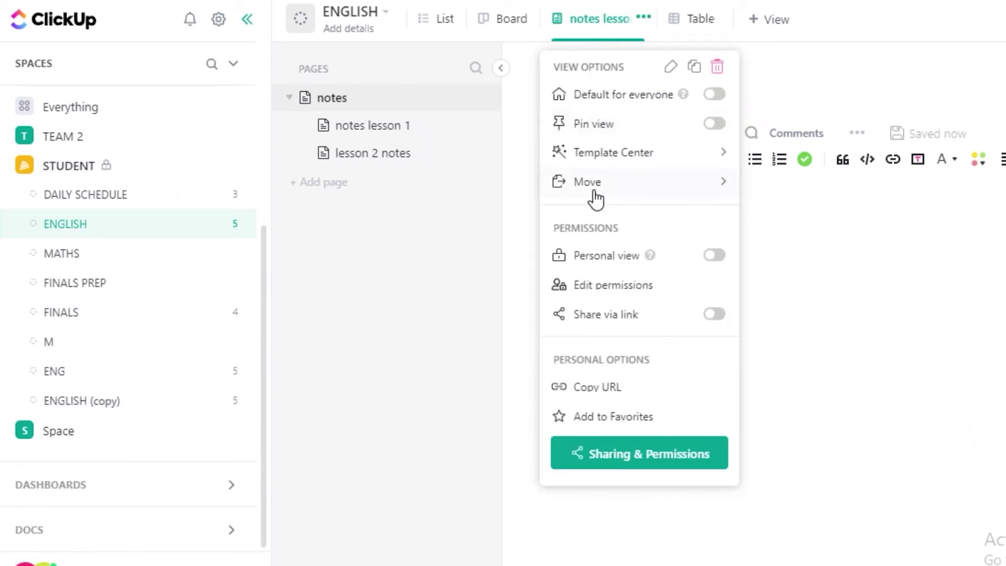
mouse_move(594, 194)
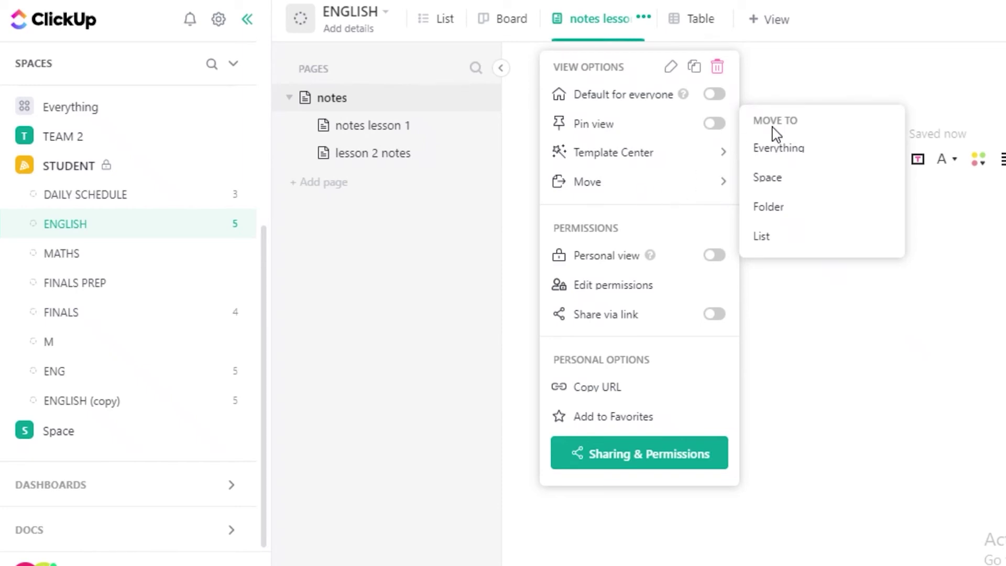
click(770, 237)
scroll(442, 387, down, 1)
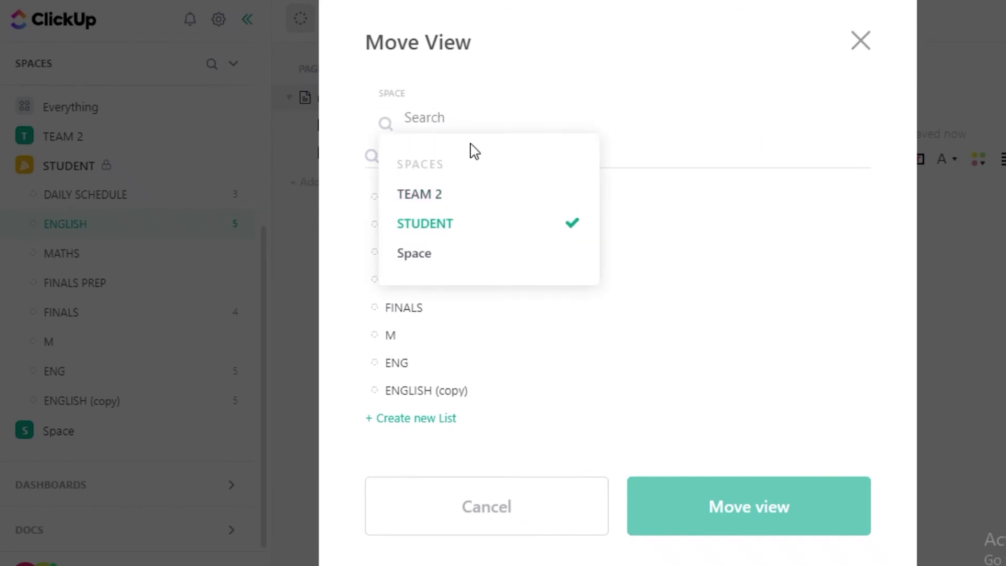
click(433, 120)
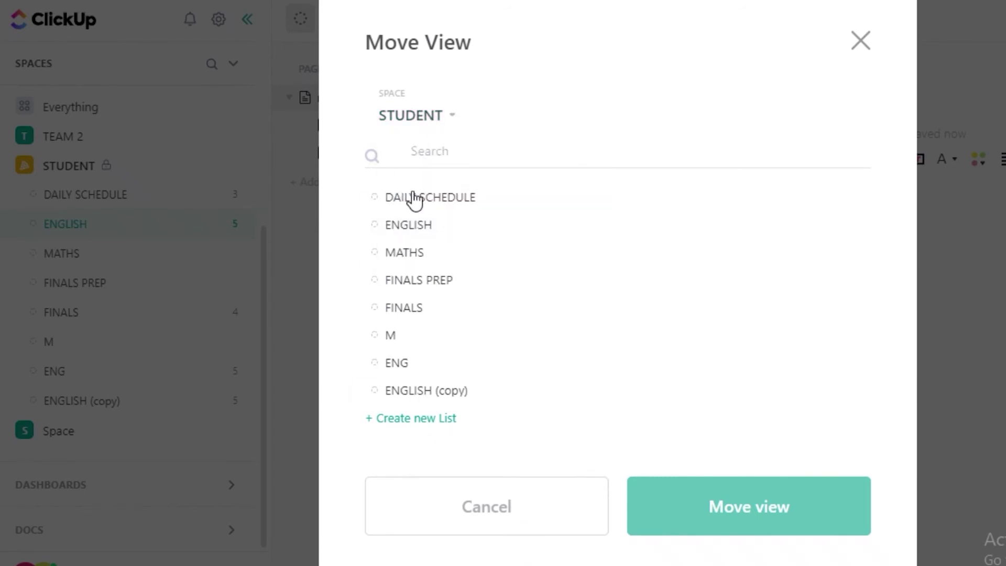
click(407, 422)
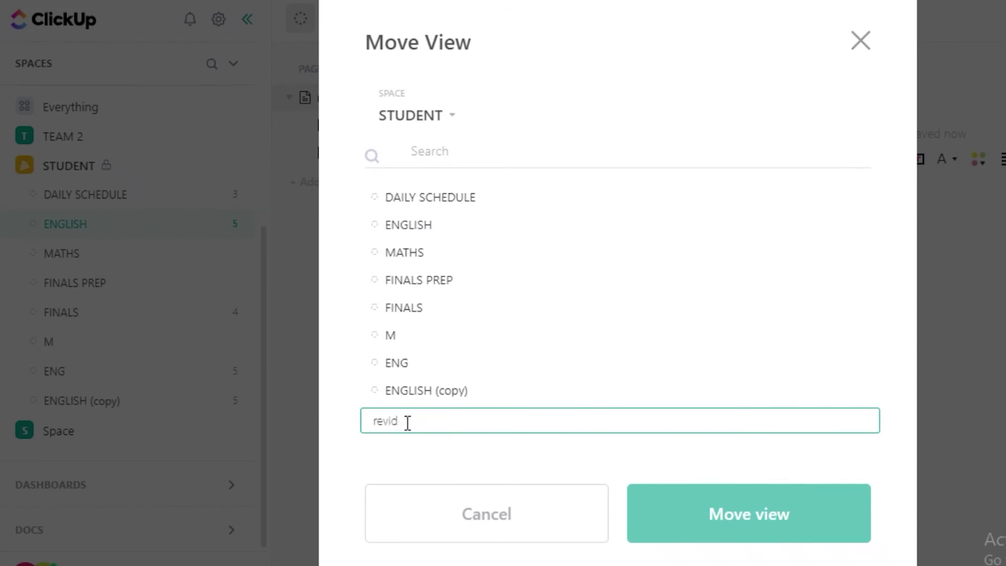
text(revision notes)
key(Return)
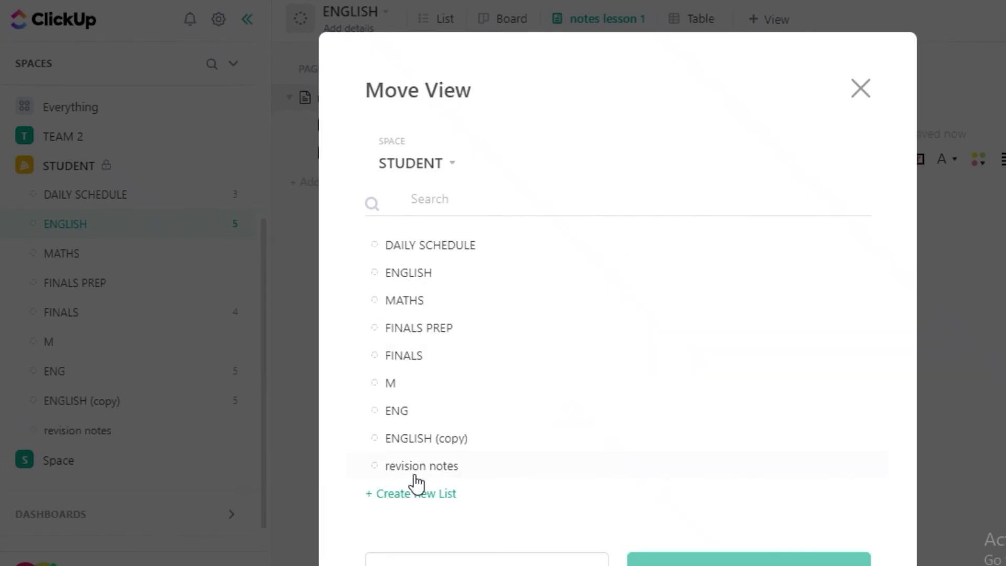
Move the "notes lesson 1" Doc view into the "revision notes" list and open that list
click(420, 476)
scroll(745, 524, down, 2)
click(735, 499)
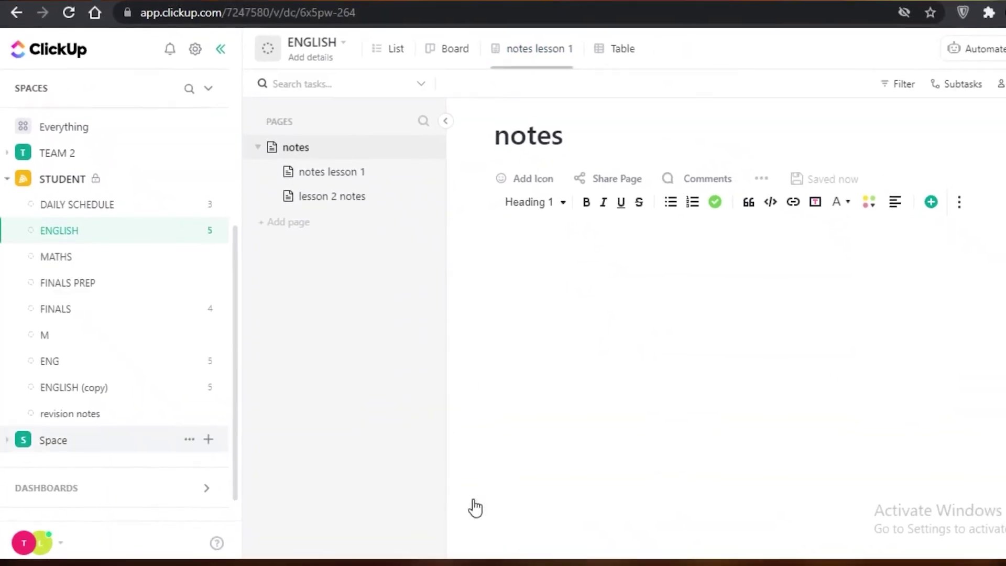
click(61, 414)
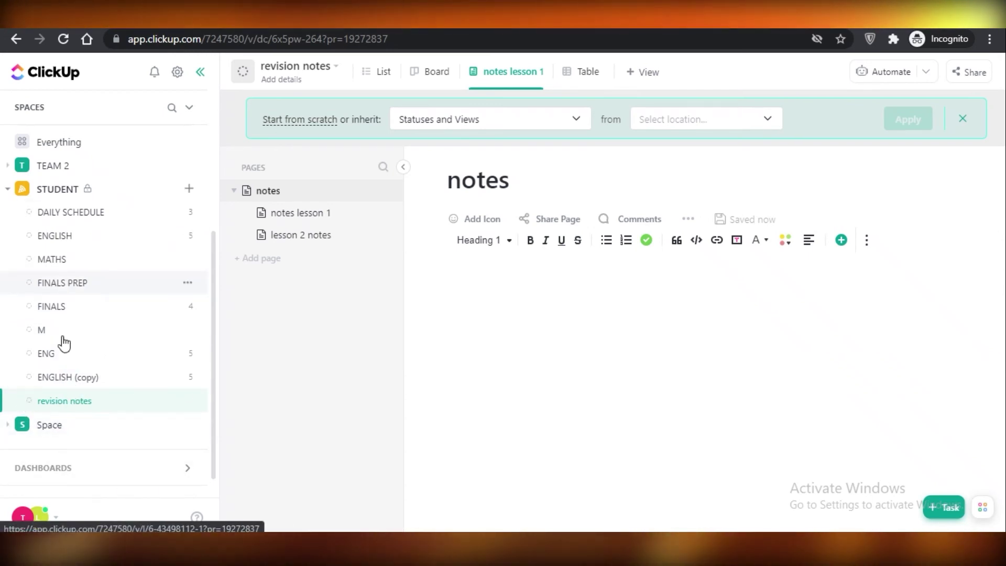
Check the FINALS PREP and FINALS lists, then show the quick-create options from the "revision notes" list
click(58, 283)
click(95, 309)
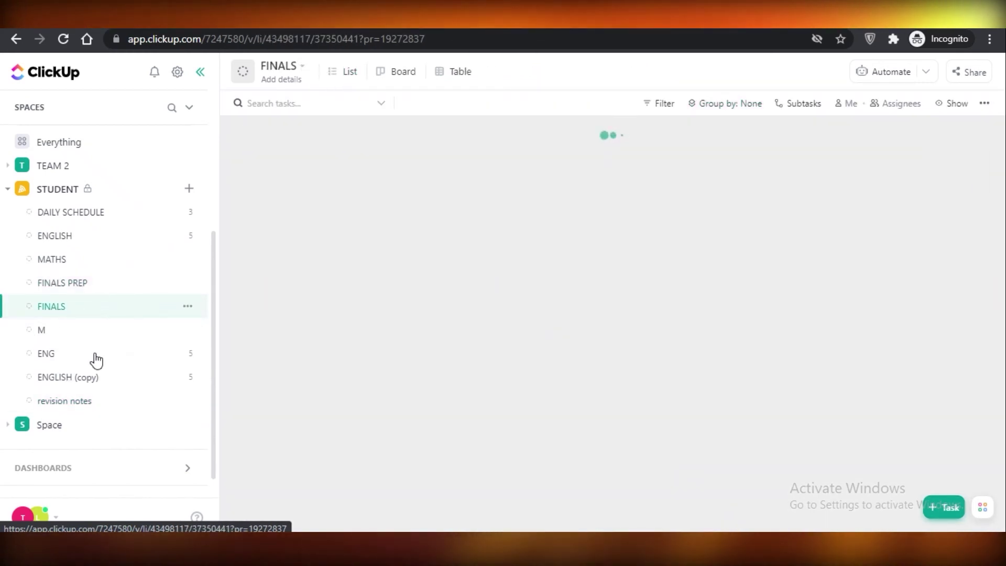
mouse_move(944, 507)
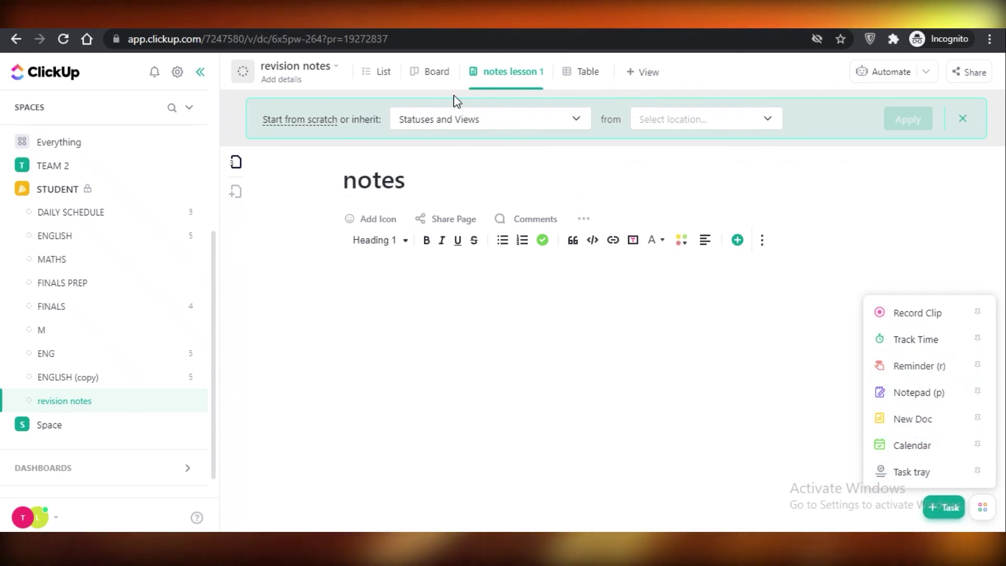
Create a new Doc titled "notes for ap maths", share it with the "revision notes" list in the STUDENT space, and close it
click(913, 421)
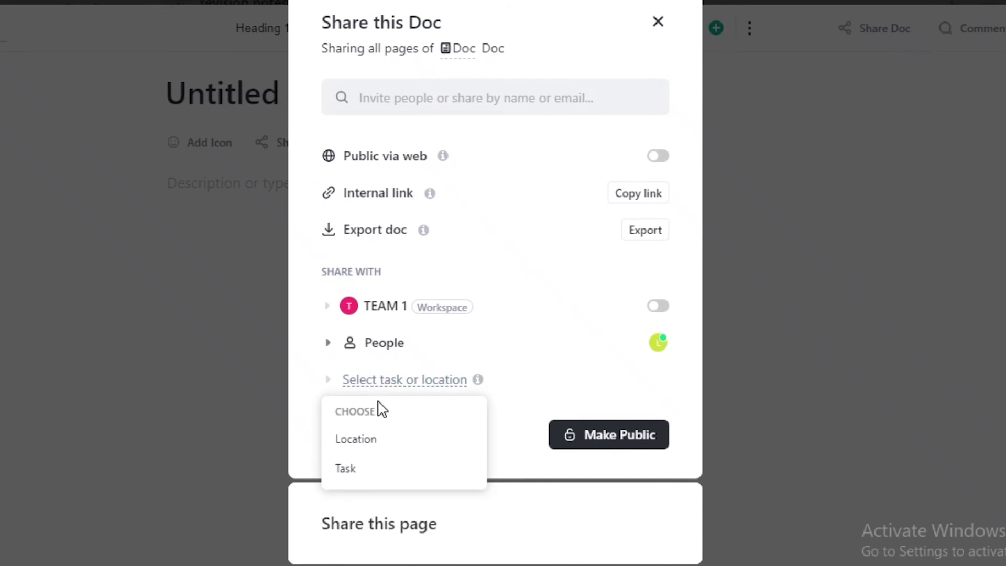
click(362, 441)
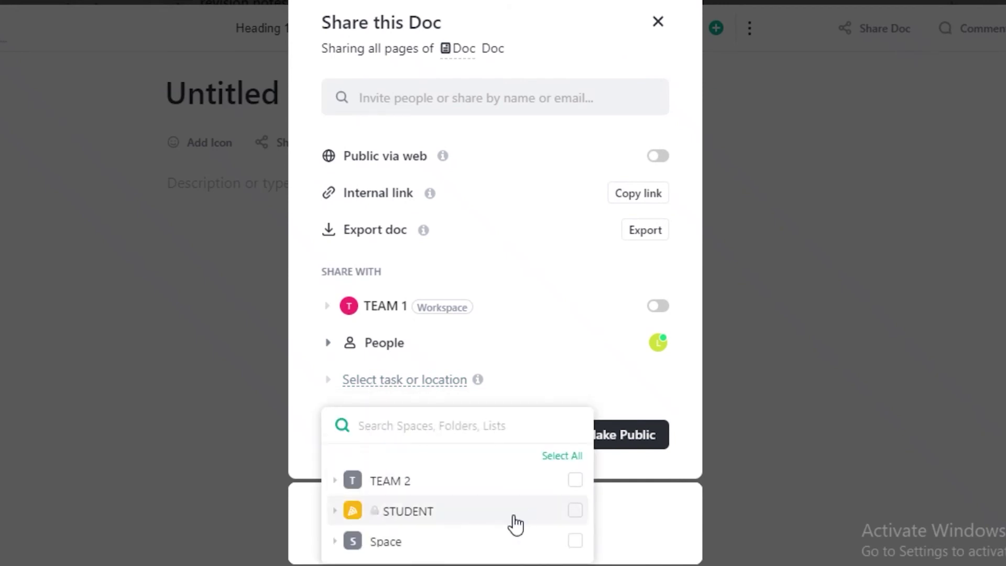
click(428, 517)
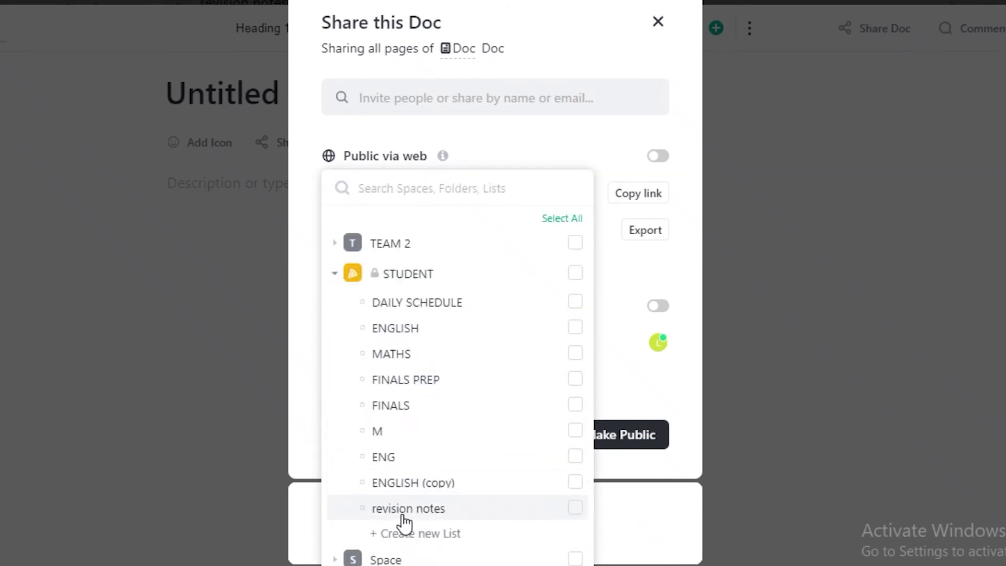
click(404, 508)
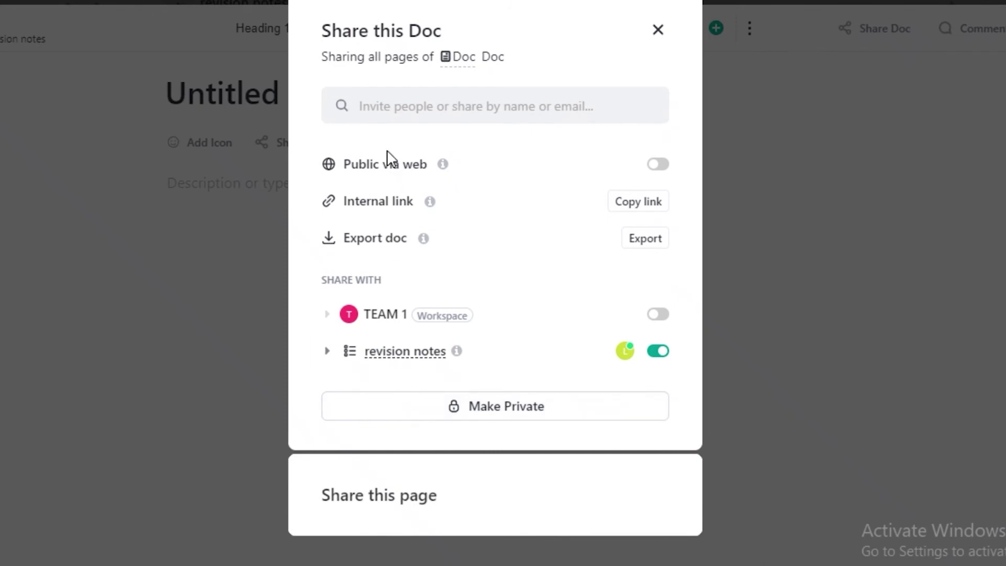
click(865, 349)
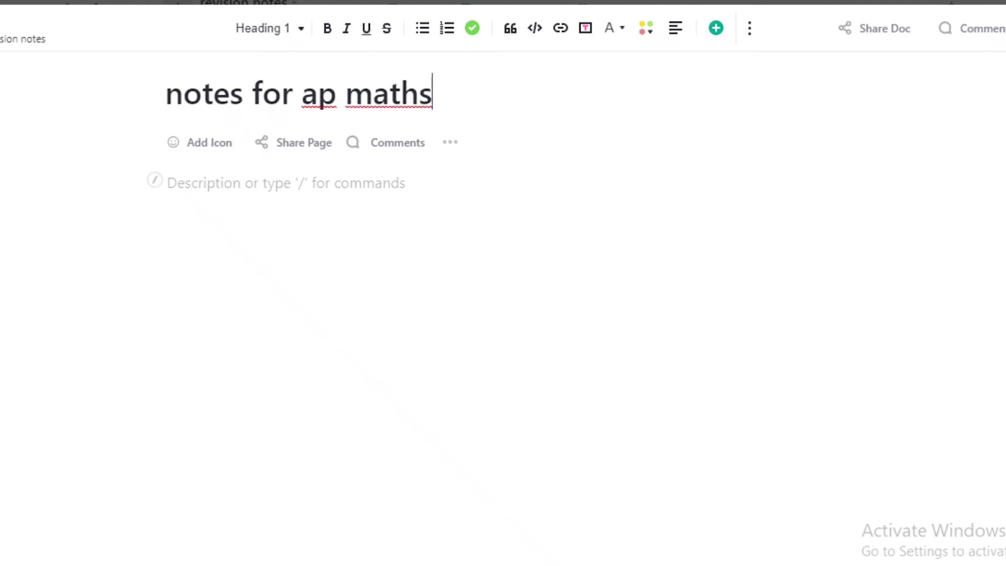
click(558, 48)
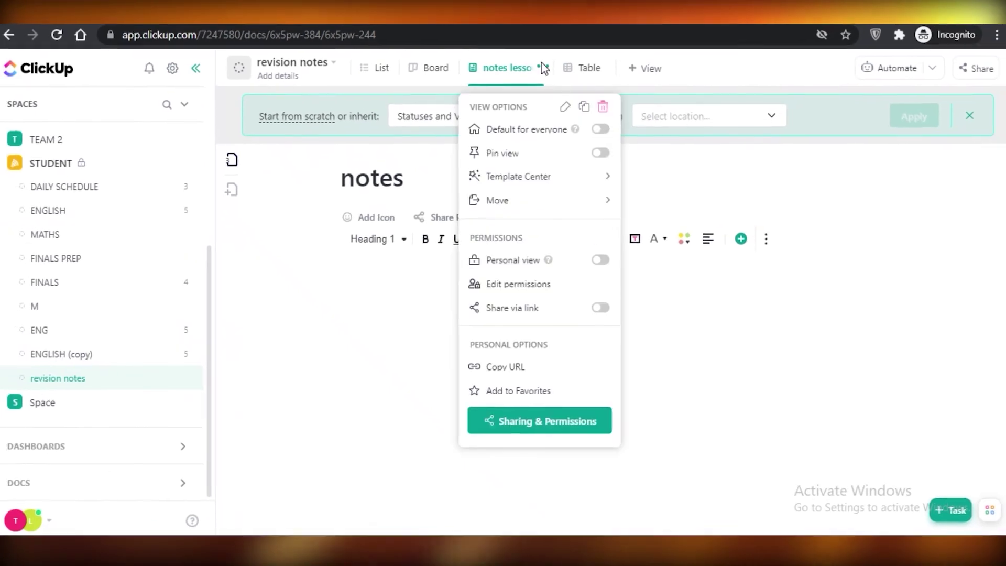
Show the pages of the "notes lesson 1" Doc view and add a top-level page without a name
click(522, 68)
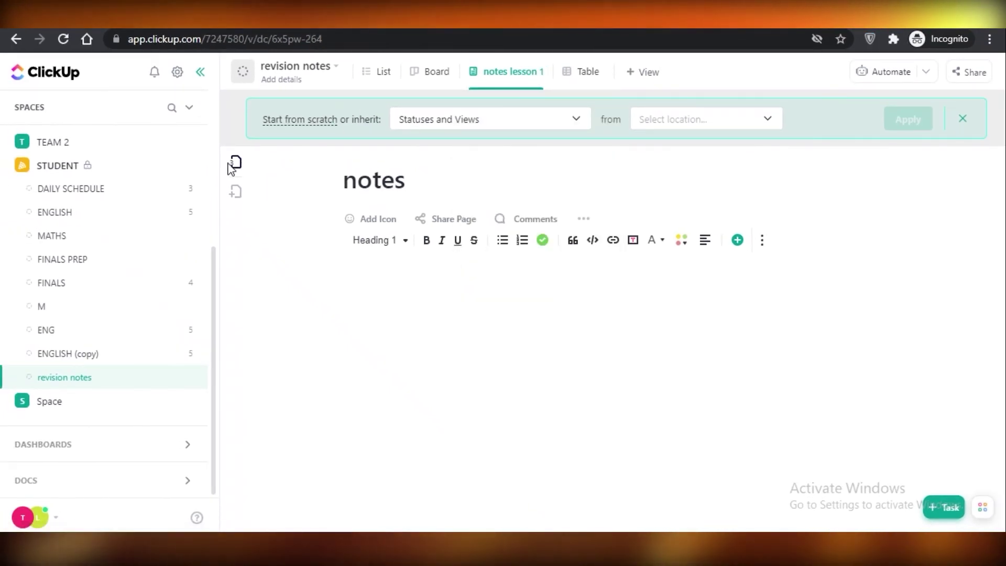
click(233, 165)
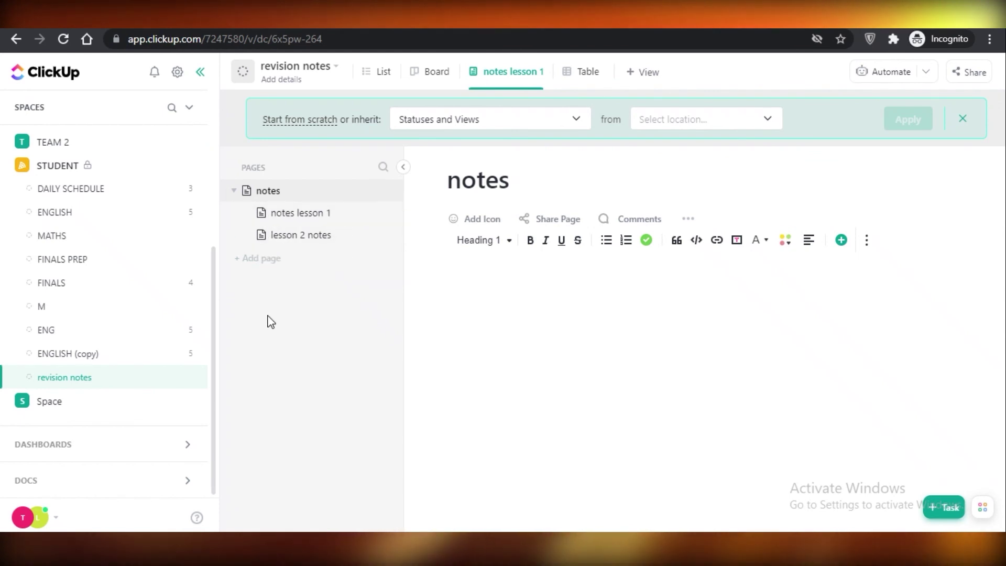
click(261, 258)
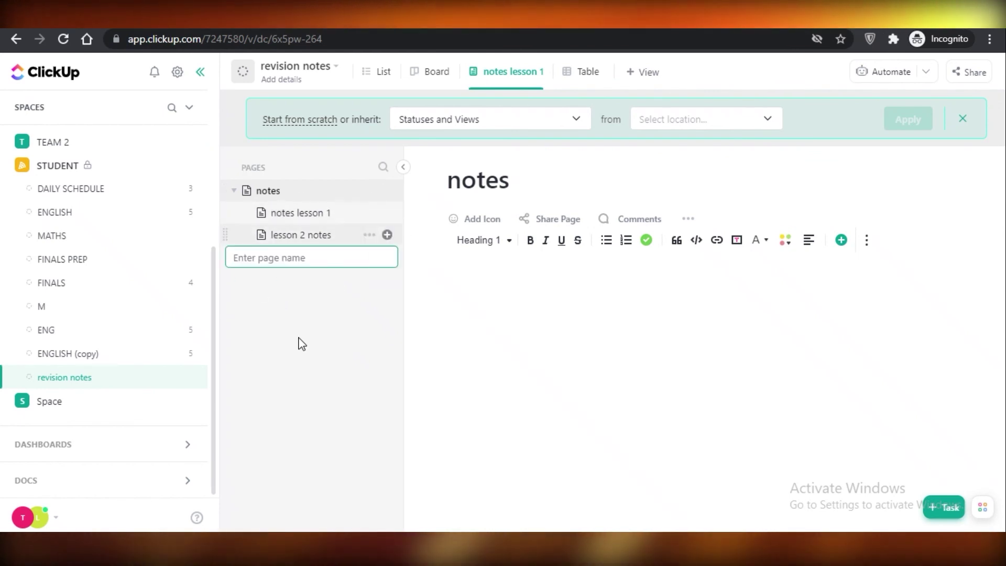
key(Return)
Check the page options for "lesson 2 notes" and return to the "notes" page
click(372, 235)
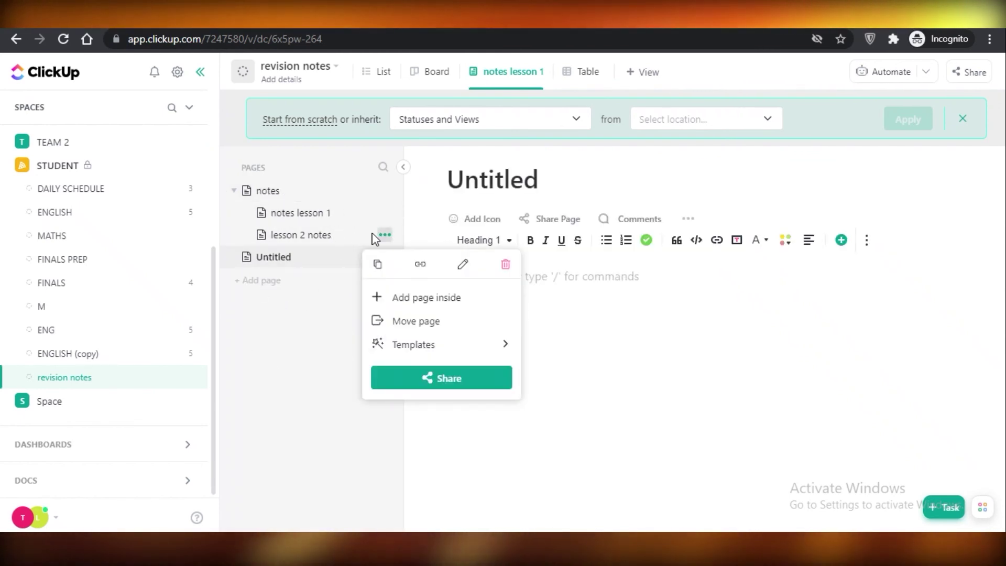
click(270, 293)
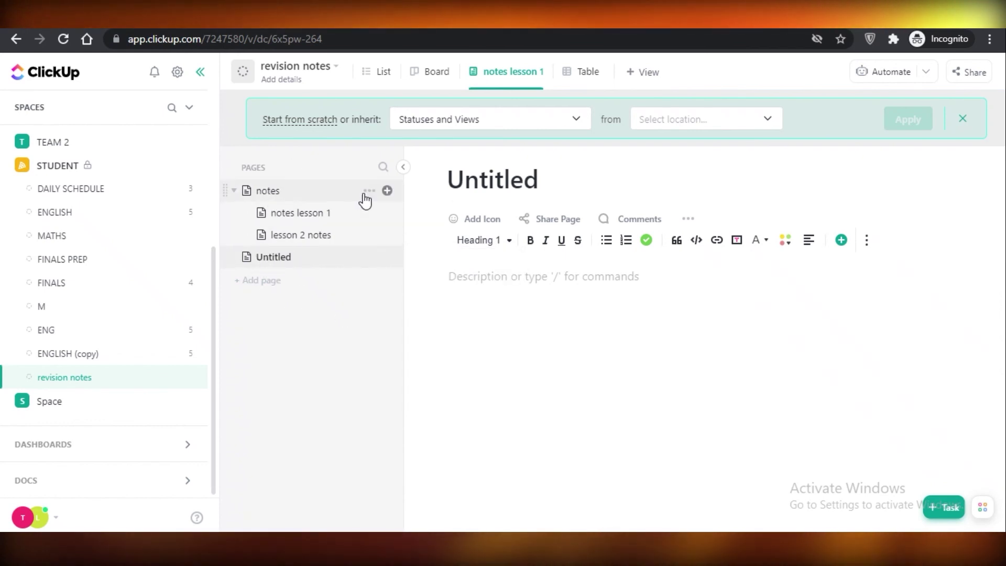
click(291, 192)
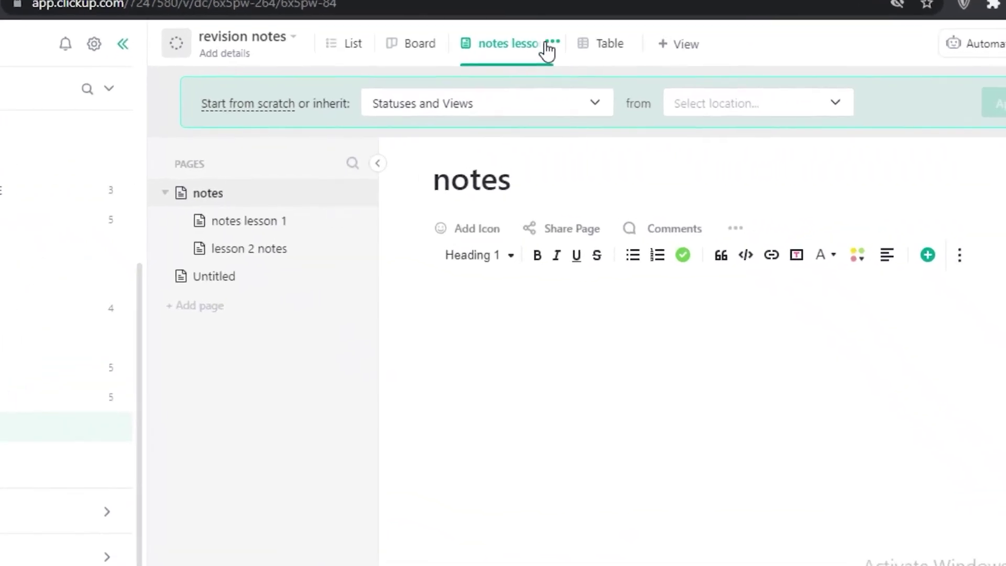
Pin the "notes lesson 1" Doc view in the "revision notes" list and open the TEAM 2 space
click(542, 70)
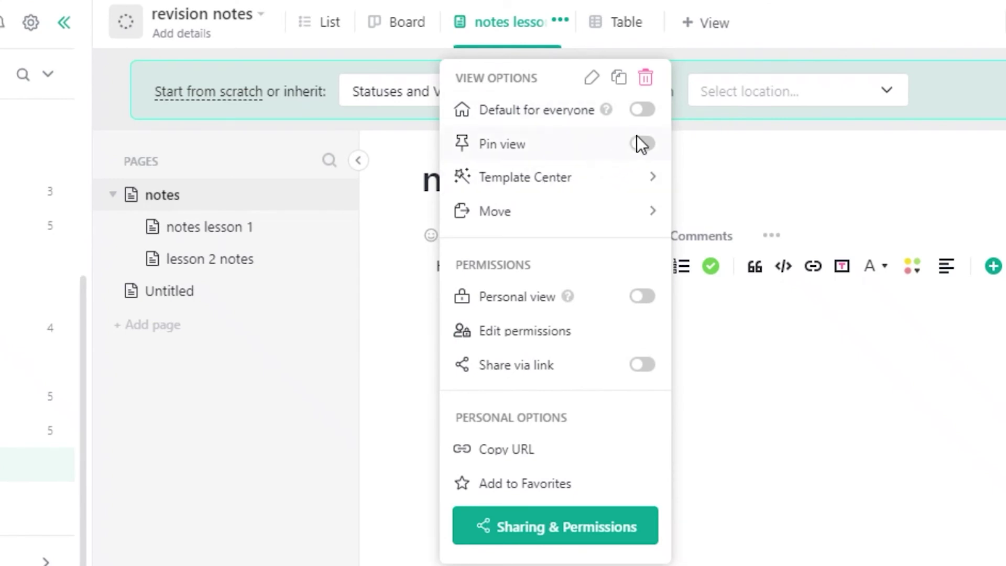
click(639, 142)
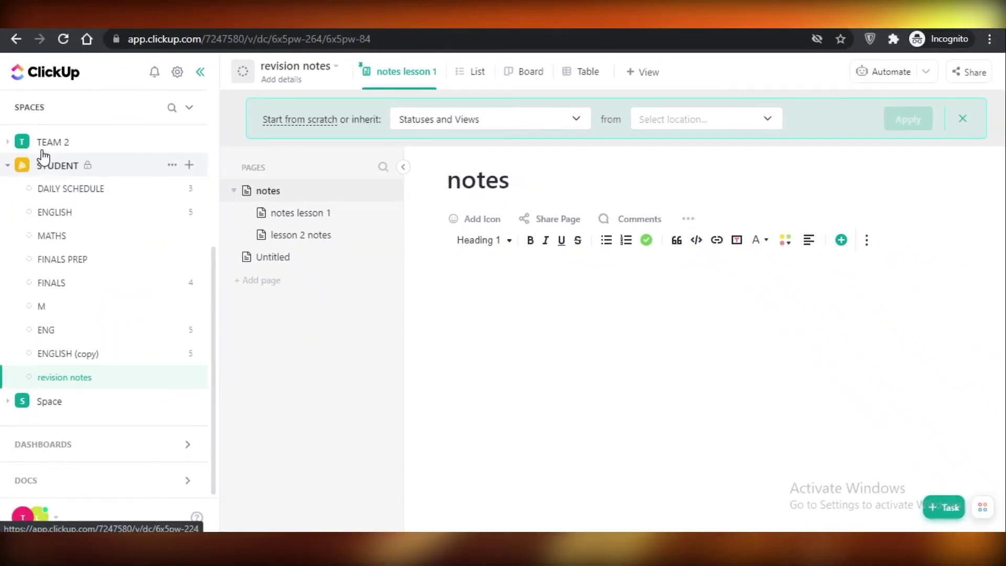
click(43, 146)
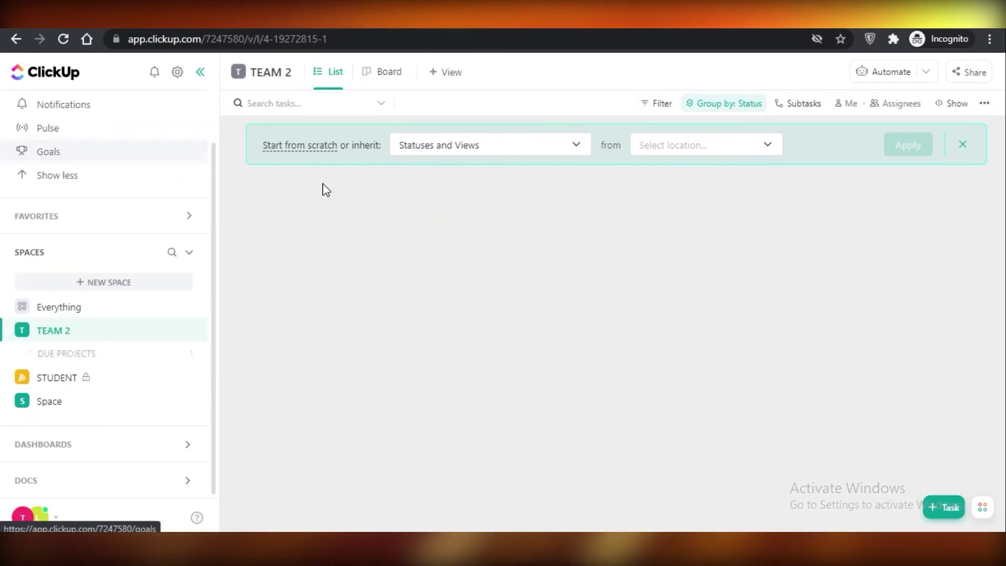